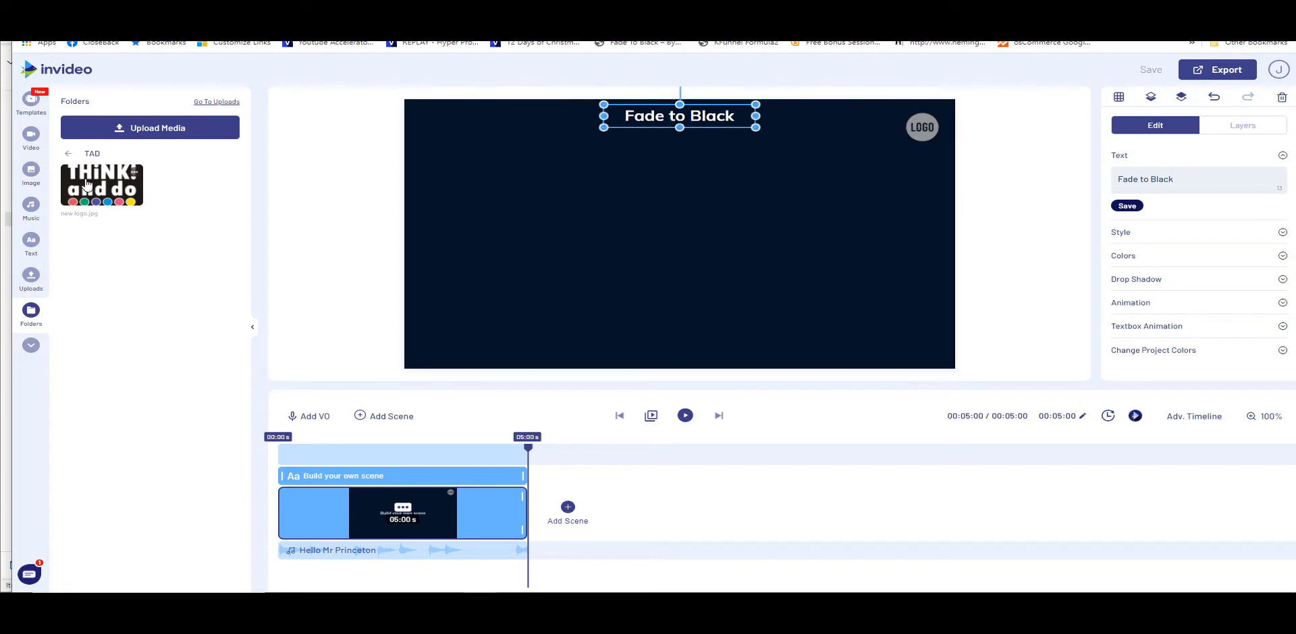
Replace the scene's logo placeholder with new logo.jpg from the TAD folder
{"action": "left_click_drag", "start_coordinate": [86, 183], "coordinate": [891, 154]}
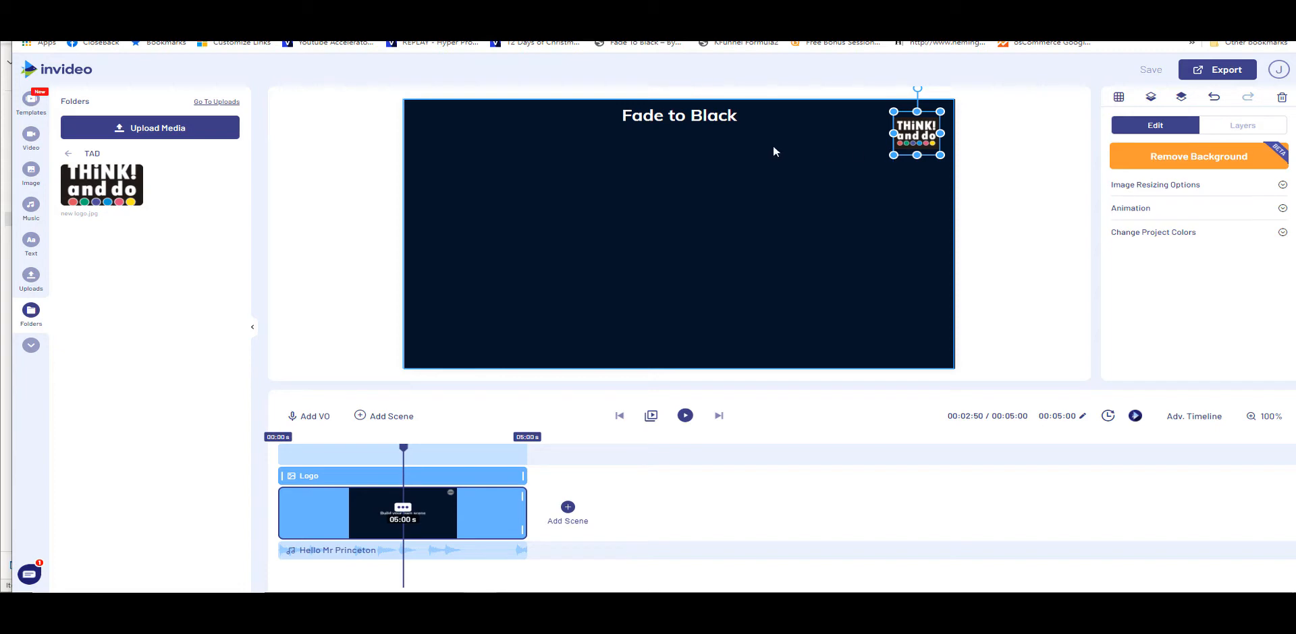
Search the stock videos for "earth" and add the 20-second iStock globe clip showing Africa to the scene, trimmed to end at 00:05:01
{"action": "left_click", "coordinate": [31, 137]}
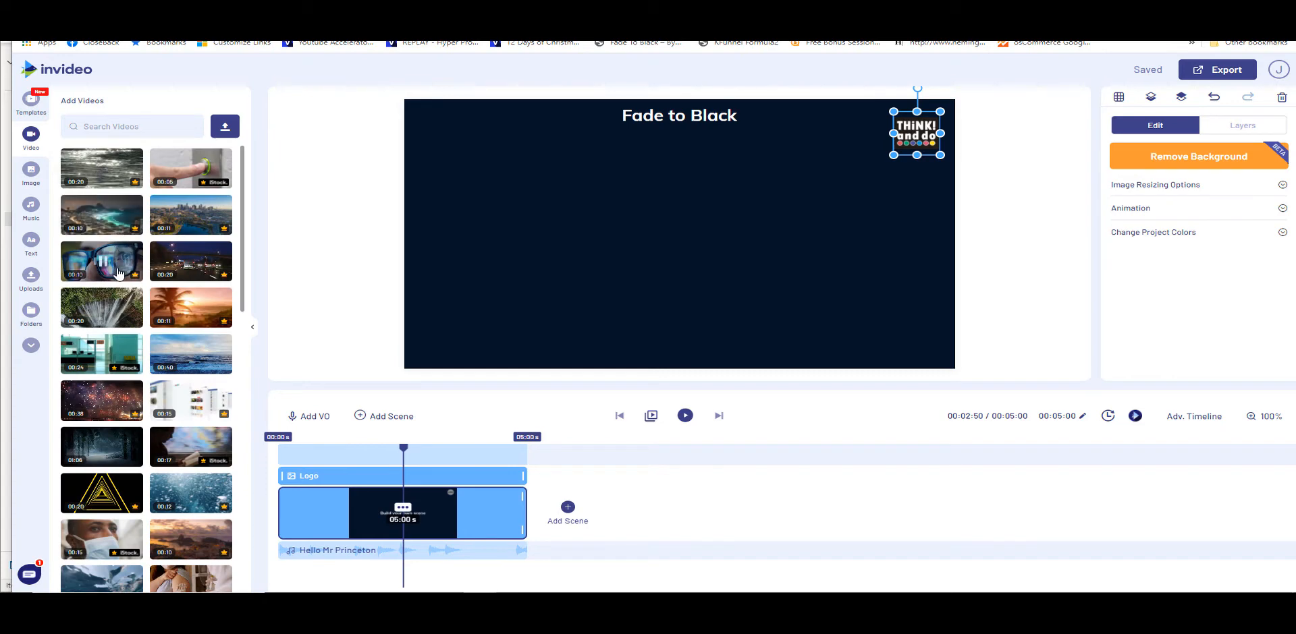
{"action": "left_click", "coordinate": [96, 127]}
{"action": "type", "text": "earth"}
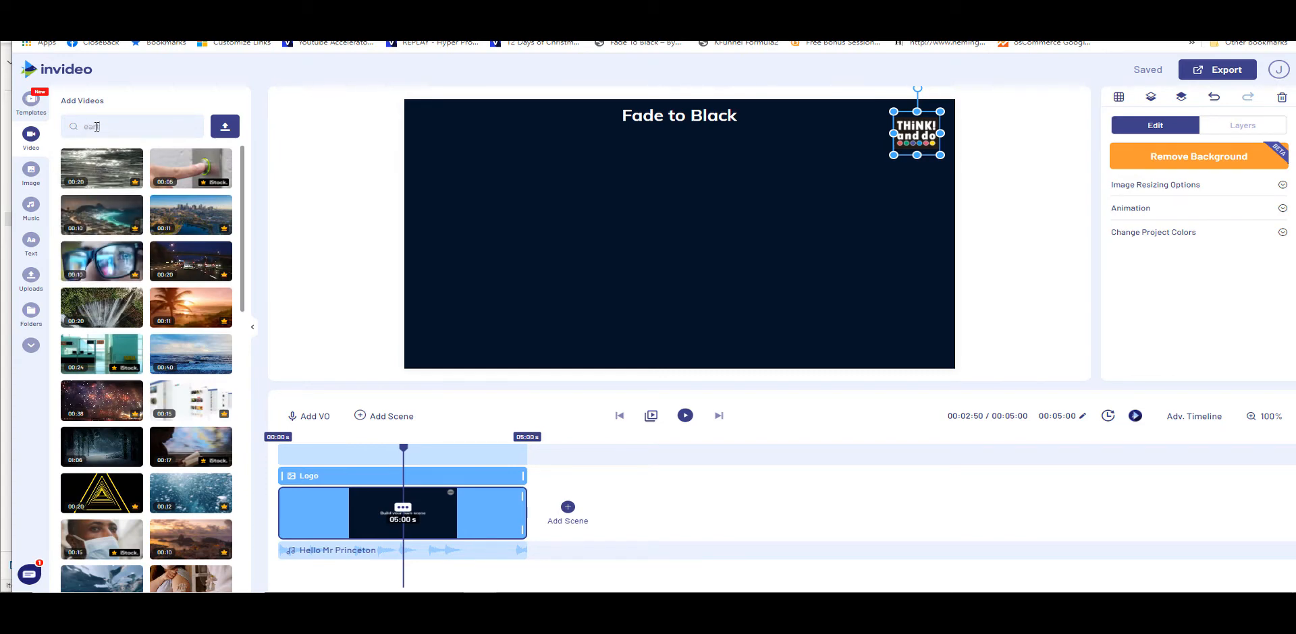
{"action": "key", "text": "Return"}
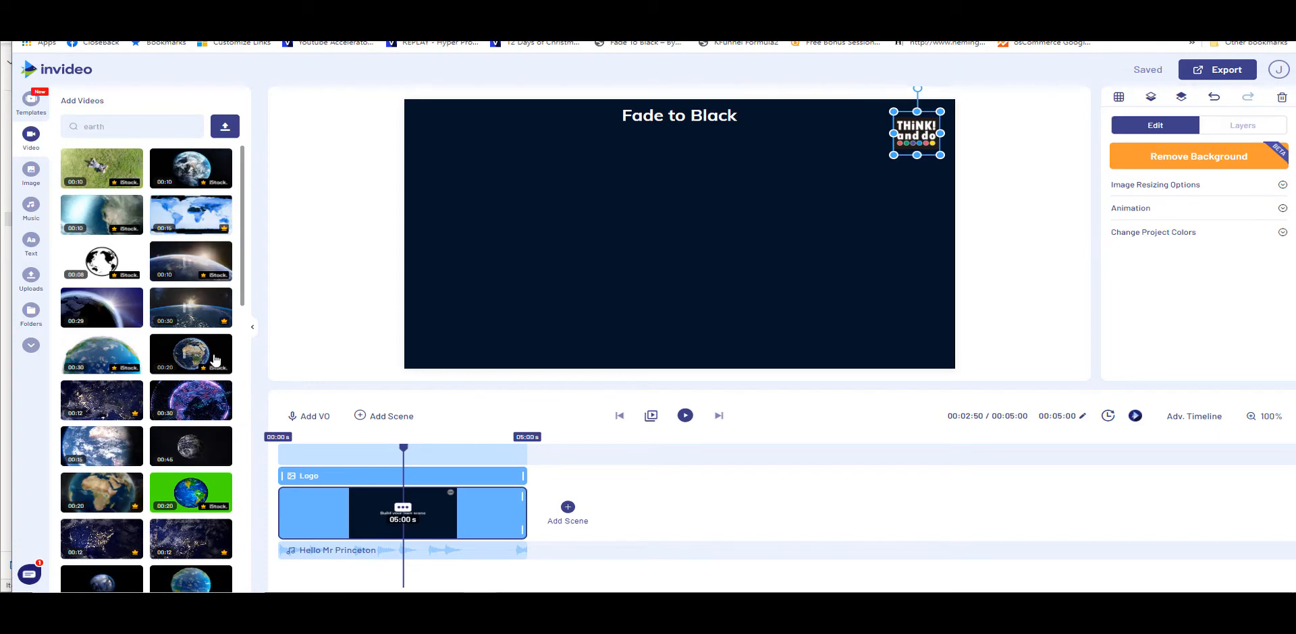
{"action": "left_click_drag", "start_coordinate": [191, 354], "coordinate": [639, 214]}
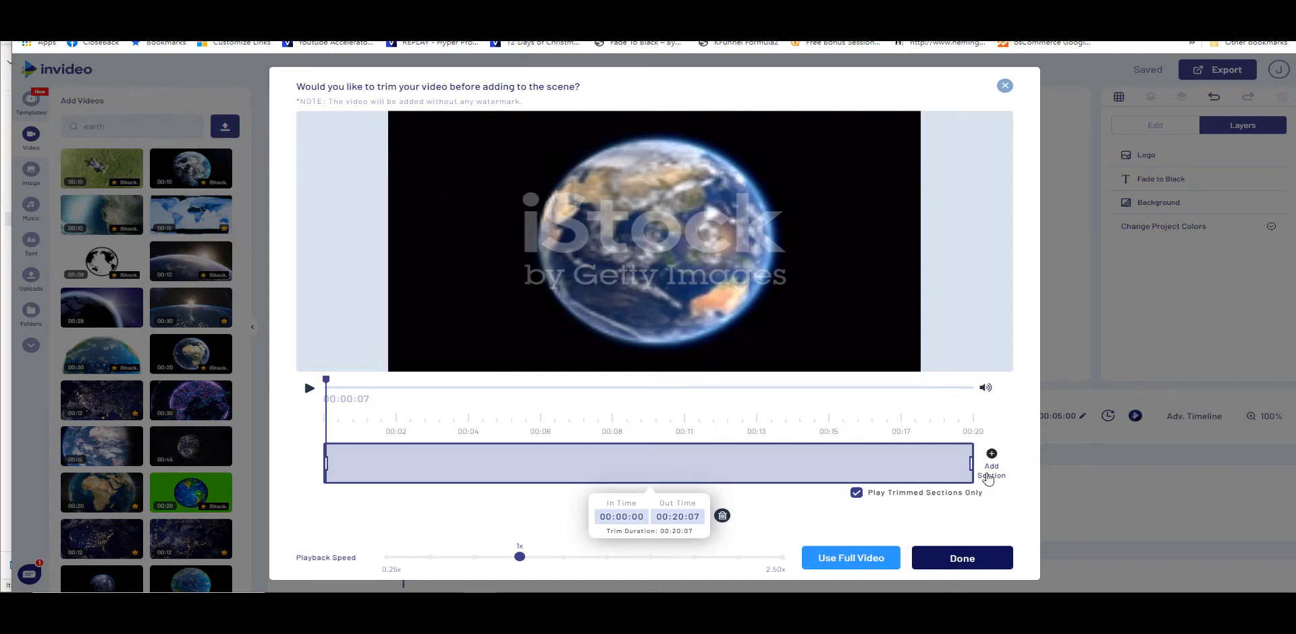
{"action": "left_click_drag", "start_coordinate": [970, 461], "coordinate": [488, 445]}
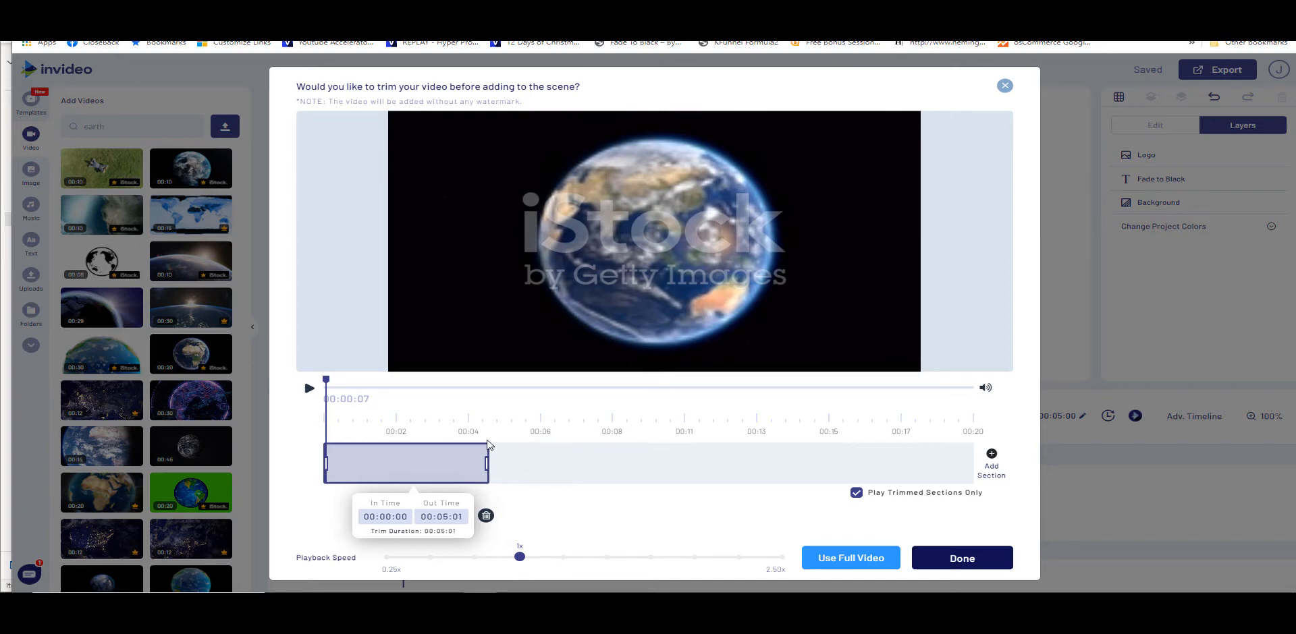
{"action": "left_click", "coordinate": [950, 559]}
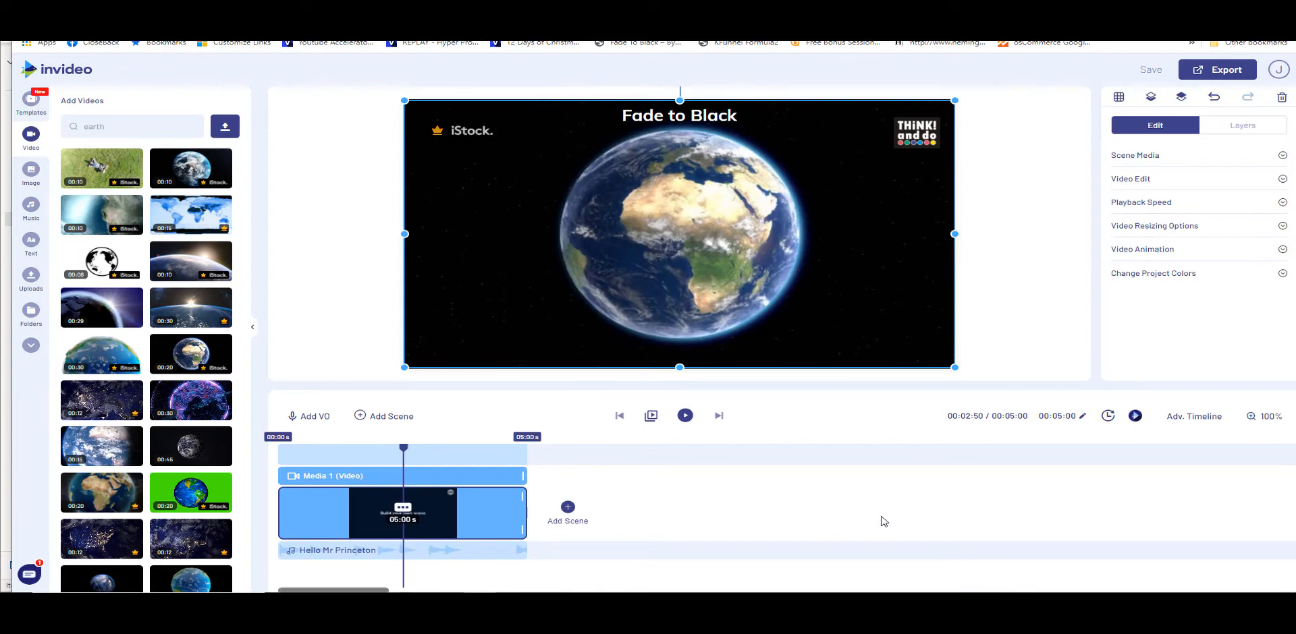
Duplicate the five-second earth scene
{"action": "left_click", "coordinate": [685, 419]}
{"action": "left_click", "coordinate": [328, 370]}
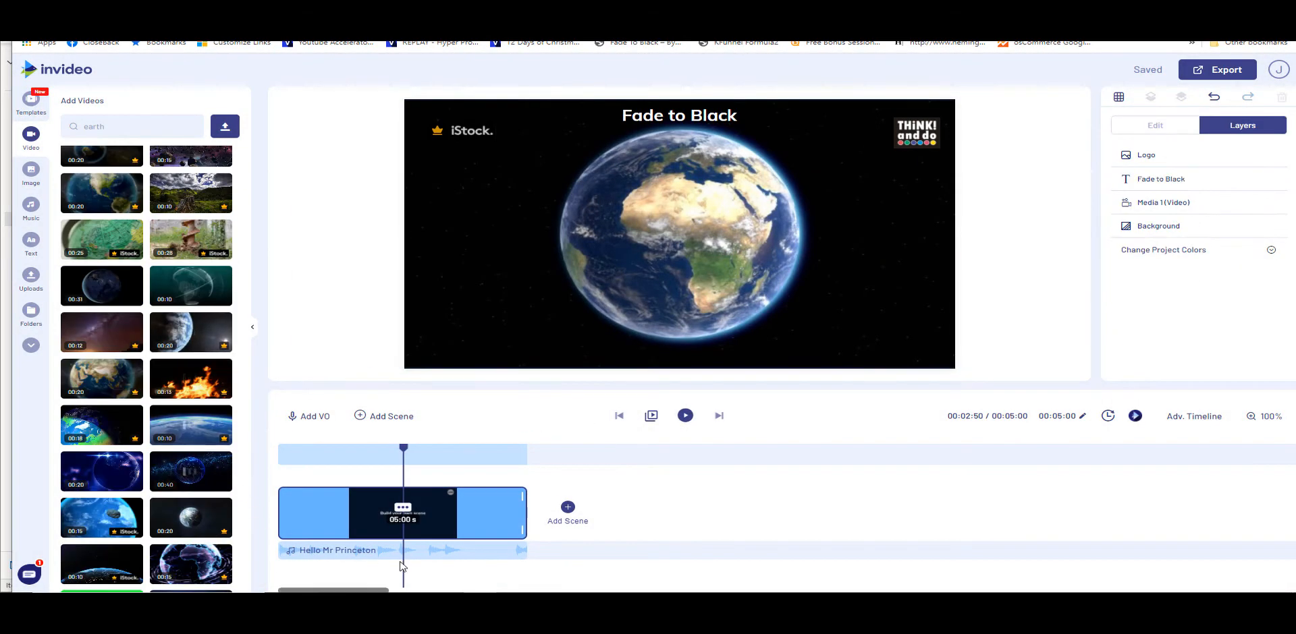
{"action": "left_click", "coordinate": [403, 509]}
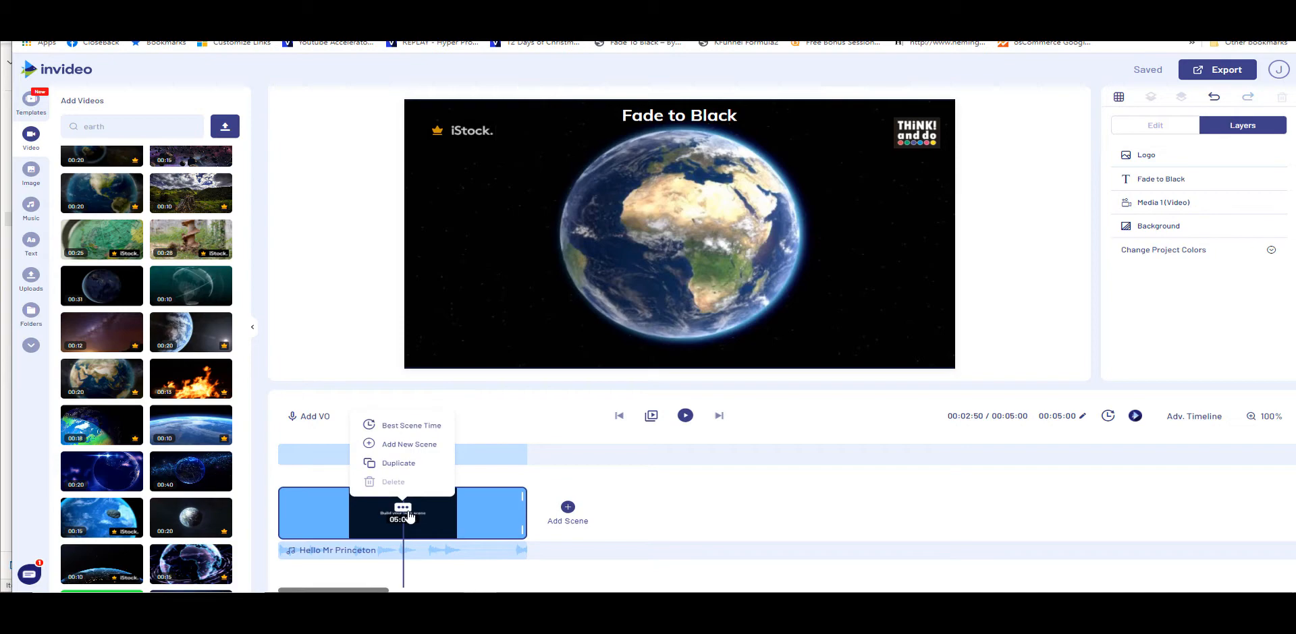
{"action": "left_click", "coordinate": [392, 465]}
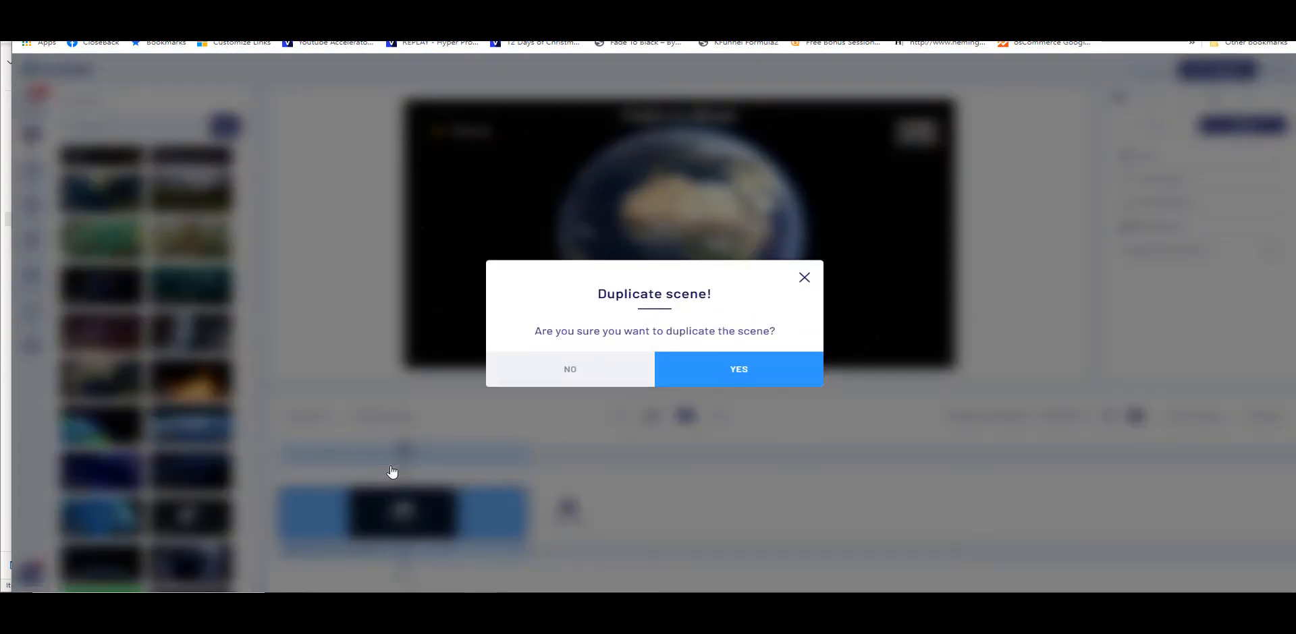
{"action": "left_click", "coordinate": [739, 371]}
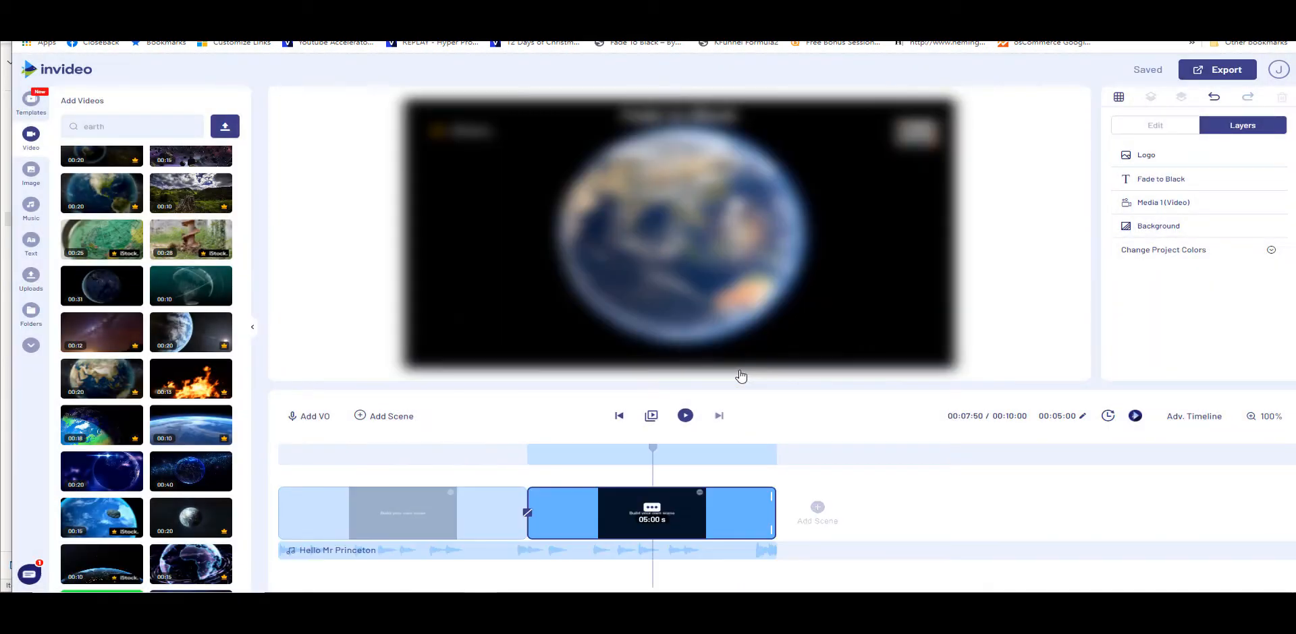
Replace the earth video in the second scene with the 13-second fire clip, trimmed to end at 00:05:01
{"action": "left_click", "coordinate": [643, 285]}
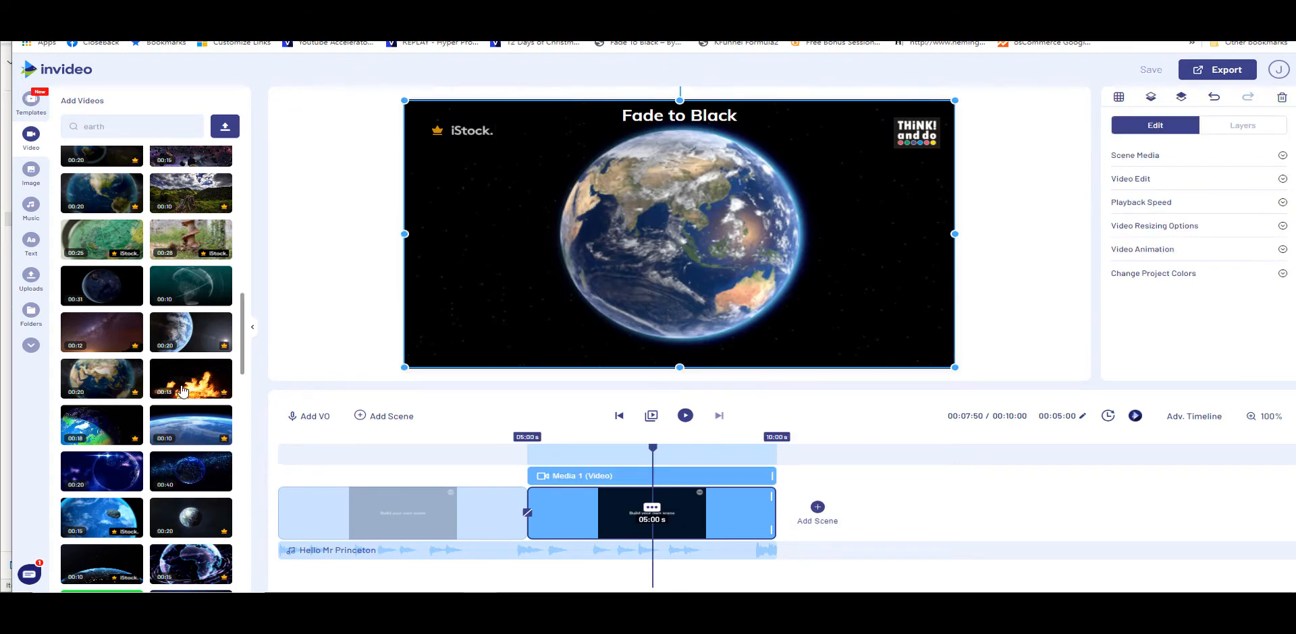
{"action": "left_click_drag", "start_coordinate": [166, 399], "coordinate": [661, 232]}
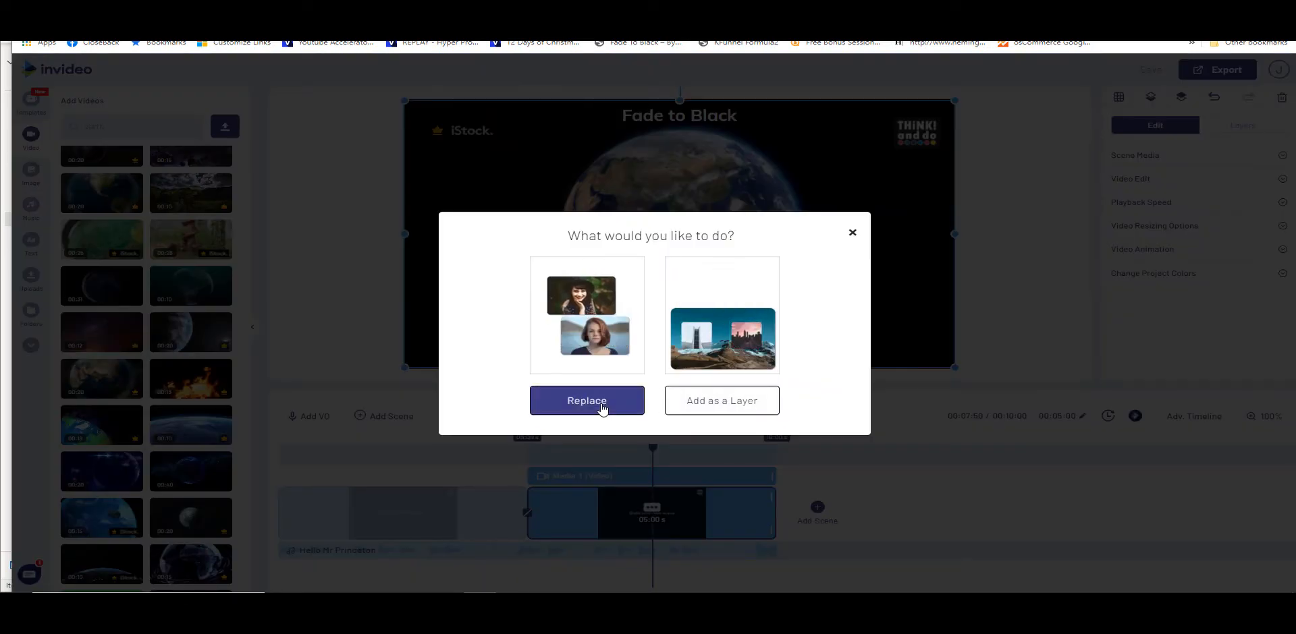
{"action": "left_click", "coordinate": [603, 406]}
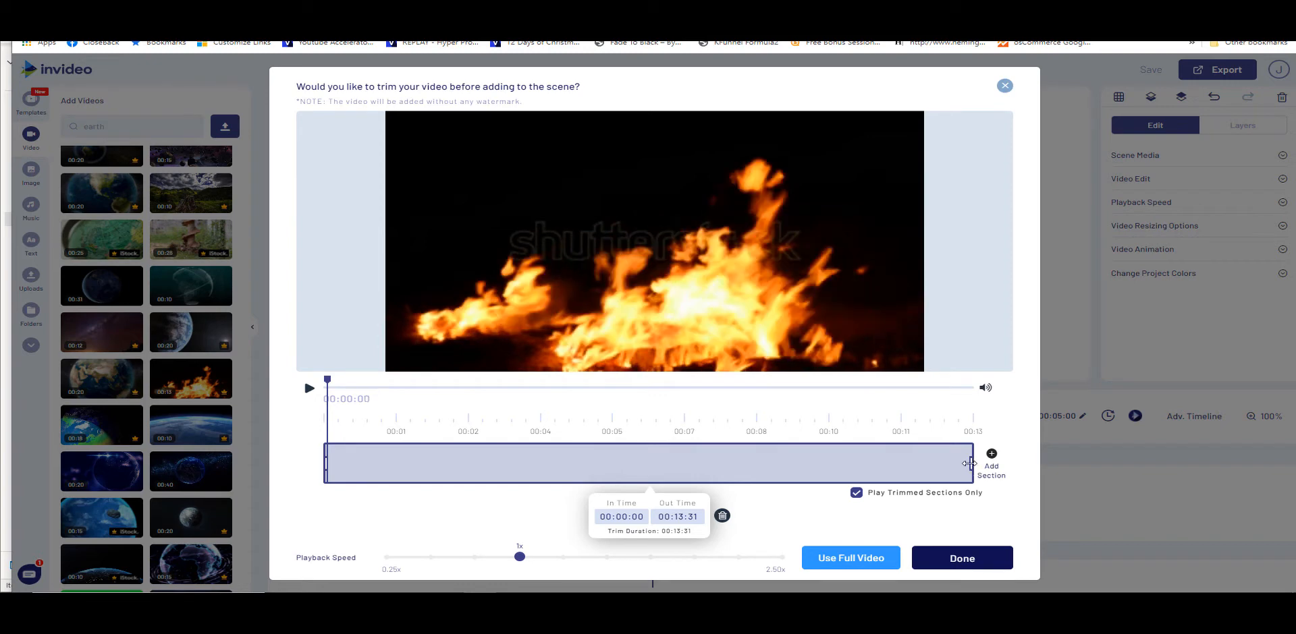
{"action": "left_click_drag", "start_coordinate": [970, 463], "coordinate": [571, 446]}
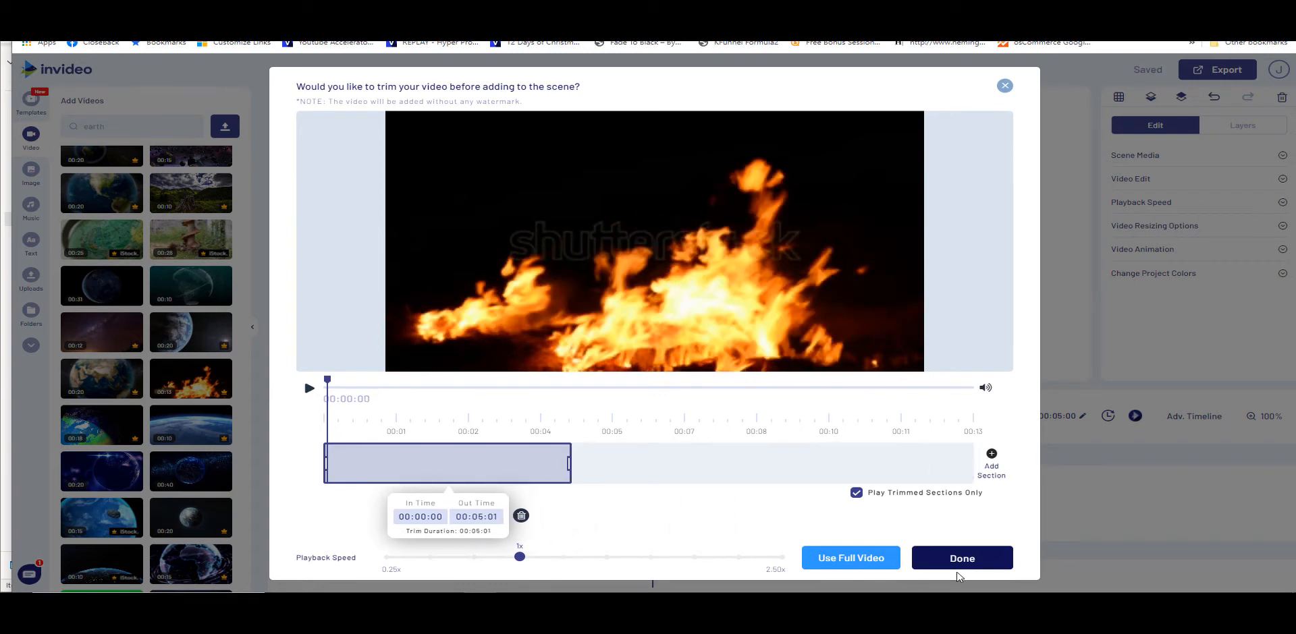
{"action": "left_click", "coordinate": [963, 559]}
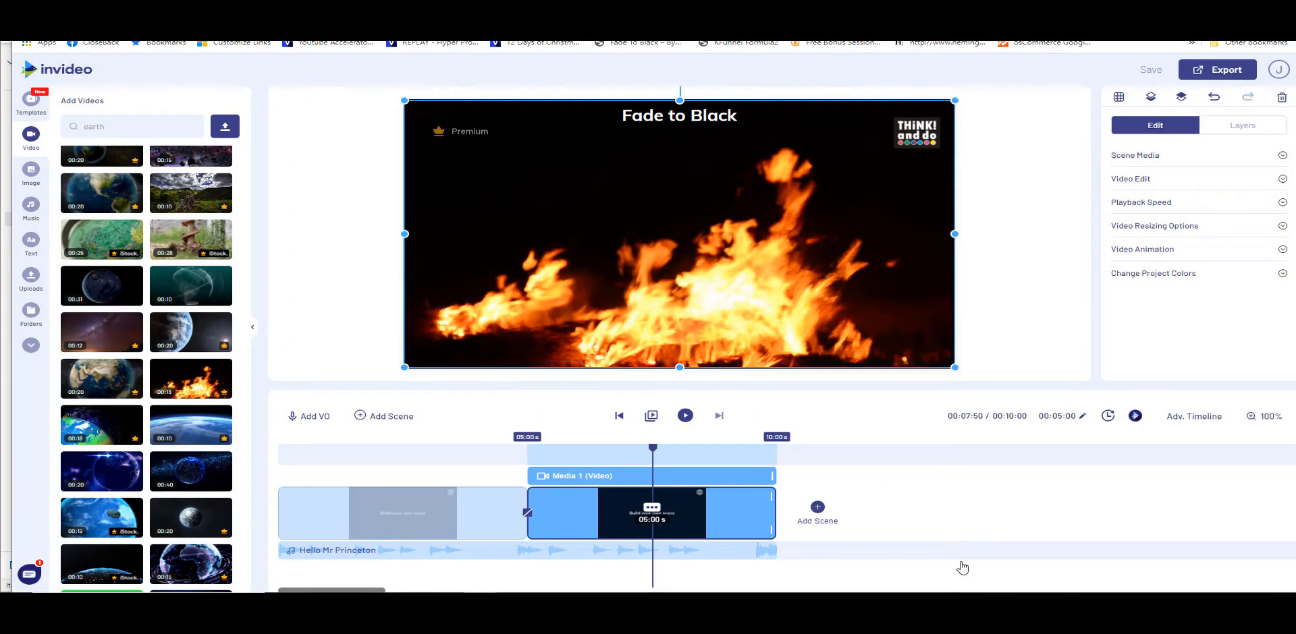
Delete the Hello Mr Princeton music track from the timeline
{"action": "left_click", "coordinate": [496, 556]}
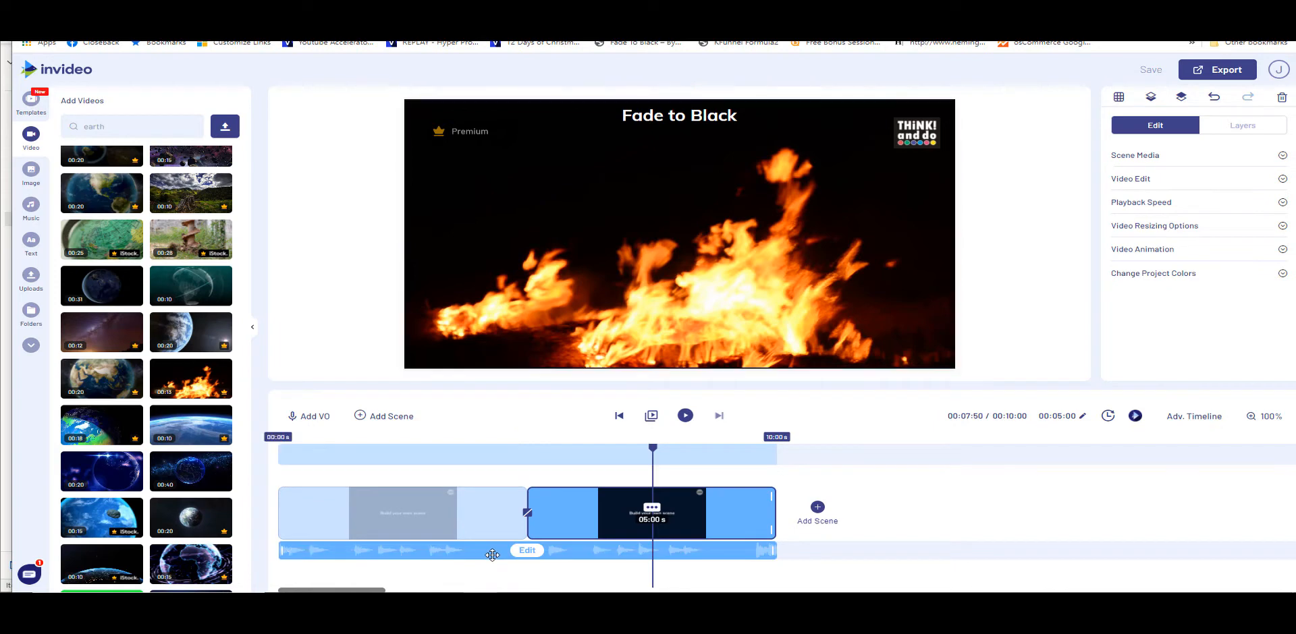
{"action": "key", "text": "Delete"}
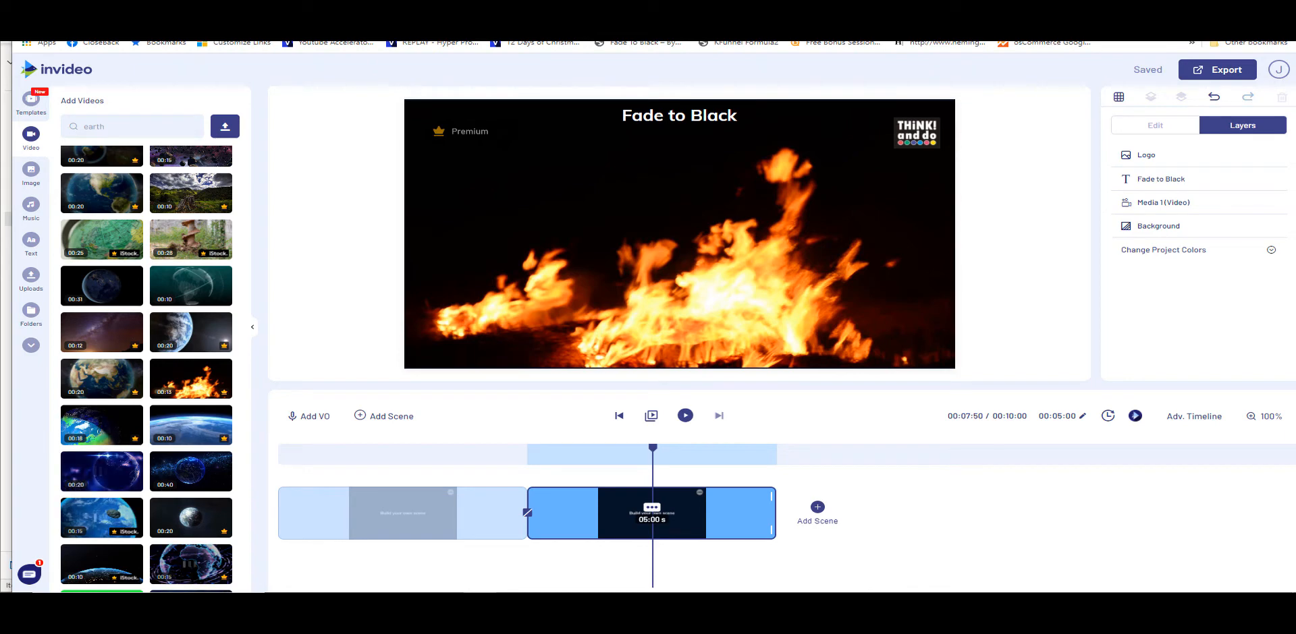
{"action": "left_click", "coordinate": [651, 419]}
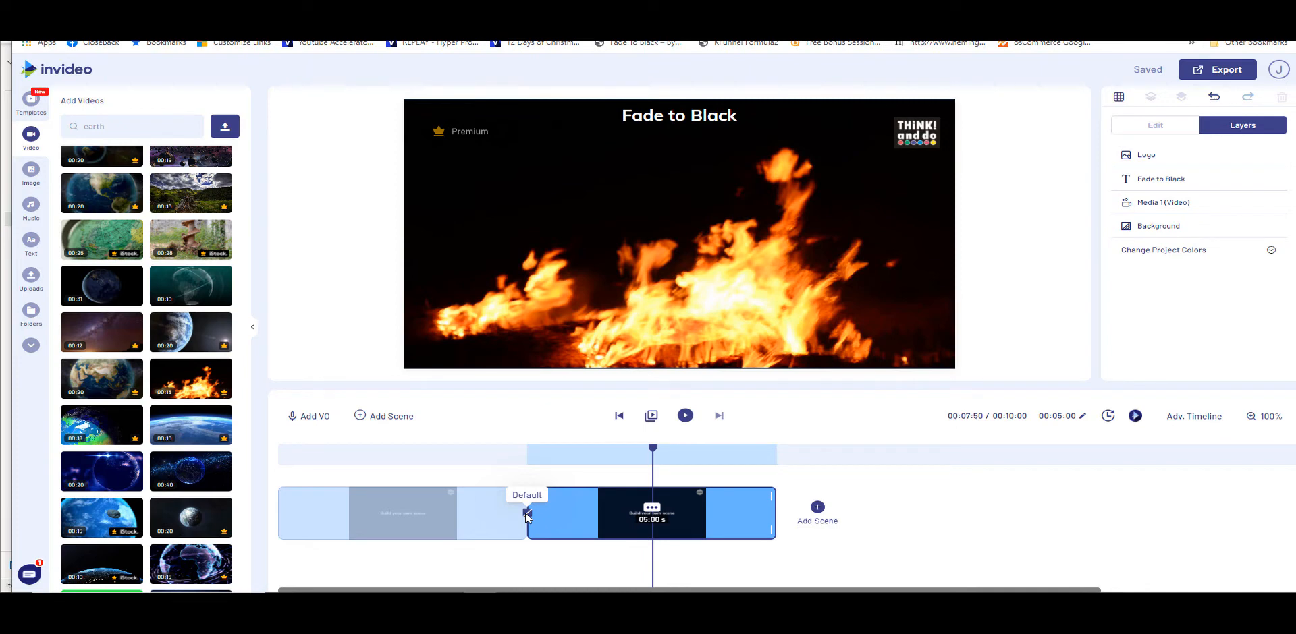
Apply the black overlay transition listed just before Flash White between the two scenes
{"action": "left_click", "coordinate": [527, 515]}
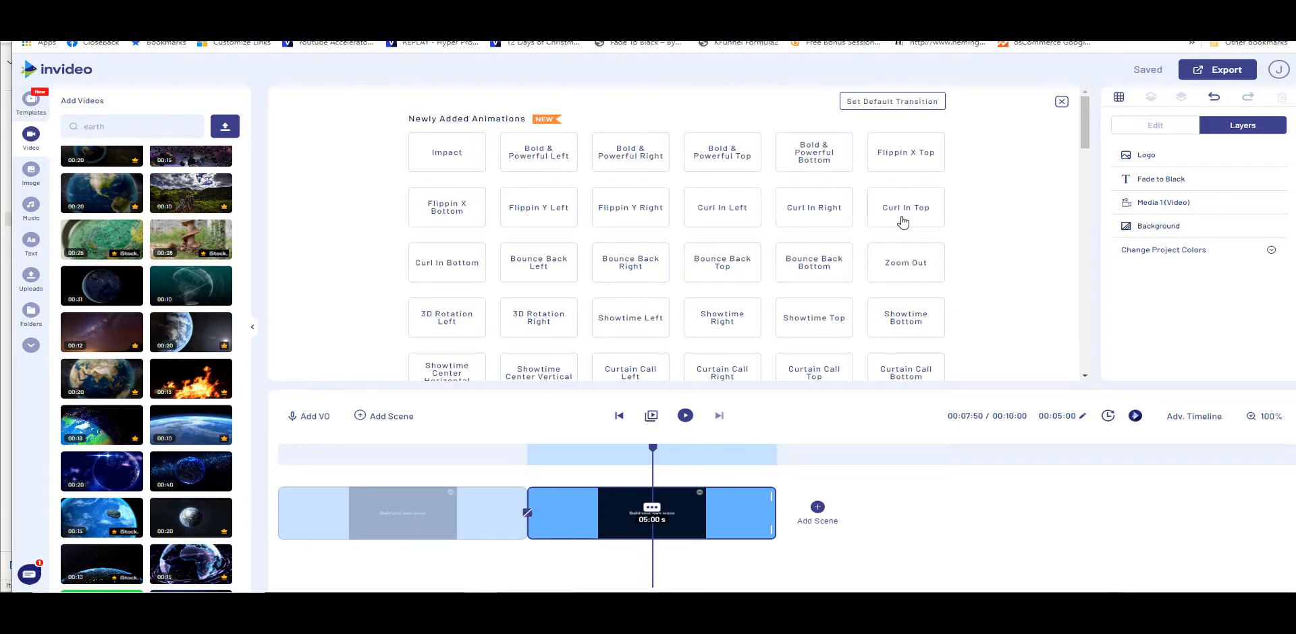
{"action": "scroll", "coordinate": [580, 236], "scroll_direction": "down", "scroll_amount": 4}
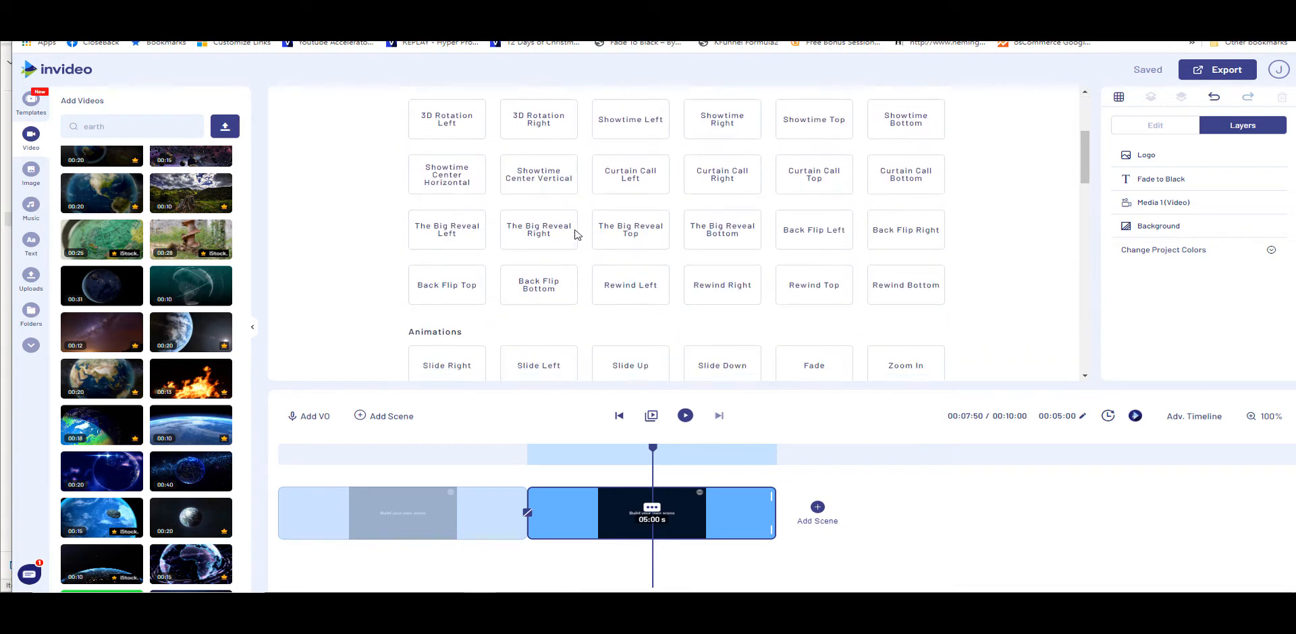
{"action": "scroll", "coordinate": [575, 233], "scroll_direction": "down", "scroll_amount": 6}
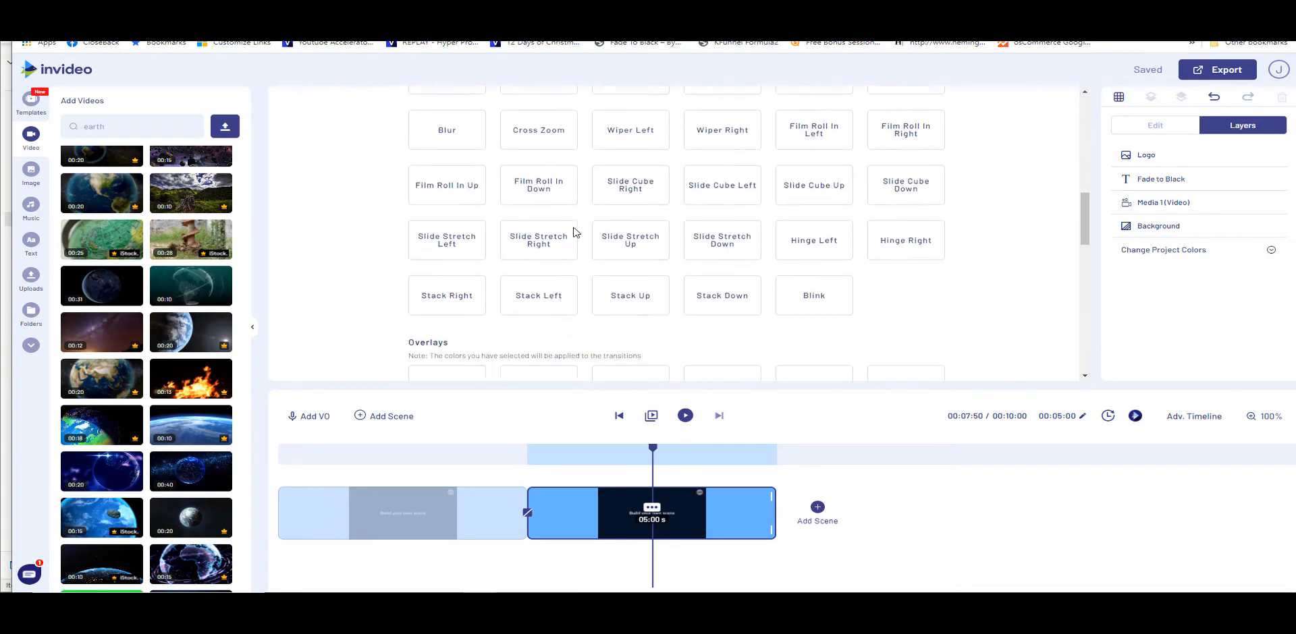
{"action": "scroll", "coordinate": [575, 233], "scroll_direction": "down", "scroll_amount": 1}
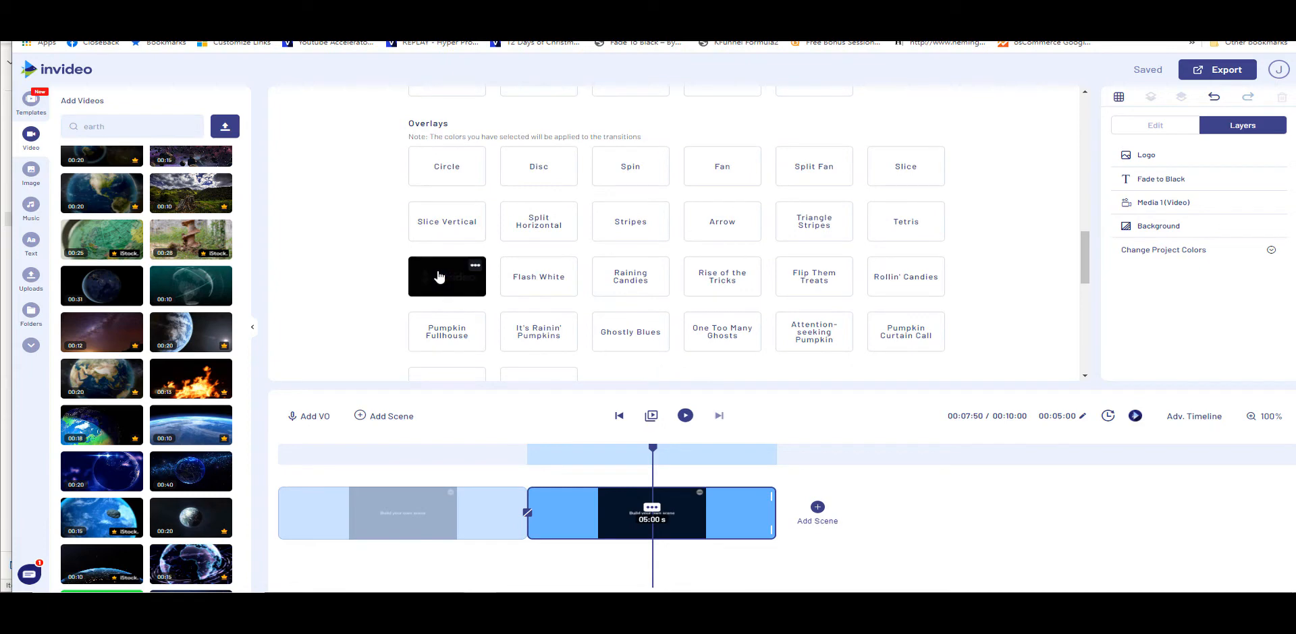
{"action": "left_click", "coordinate": [438, 277]}
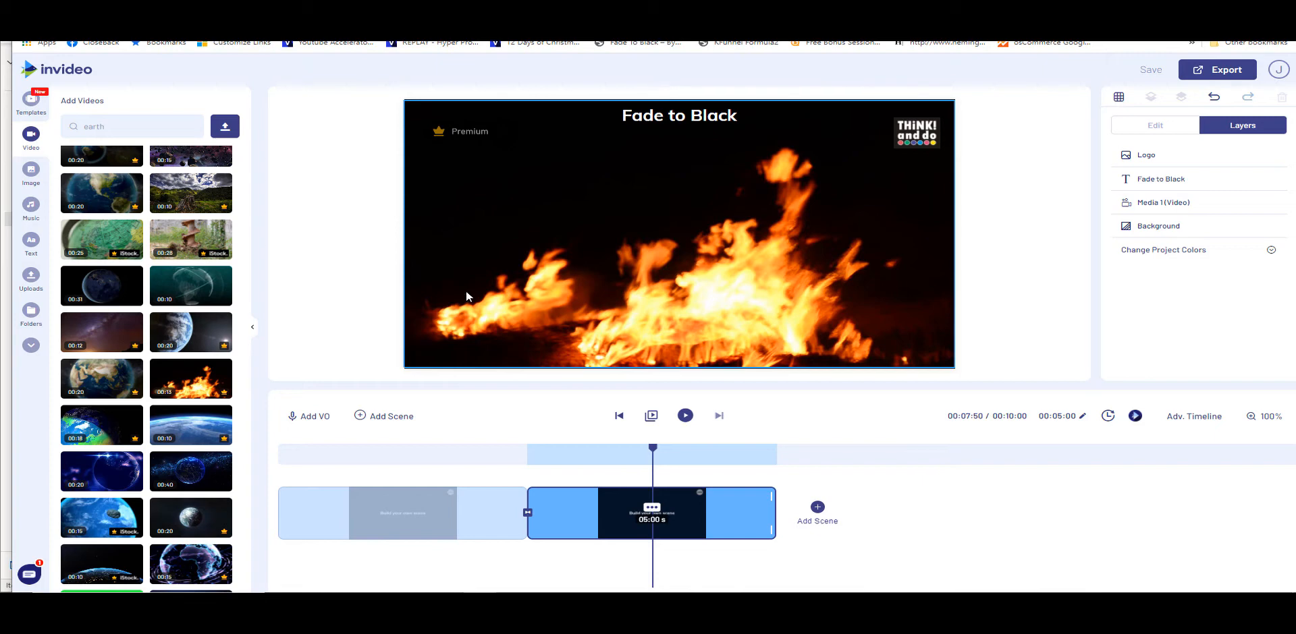
Browse the Electronic genre in the music library and listen to previews of the Burning Heart and Magnetic tracks
{"action": "left_click", "coordinate": [29, 210]}
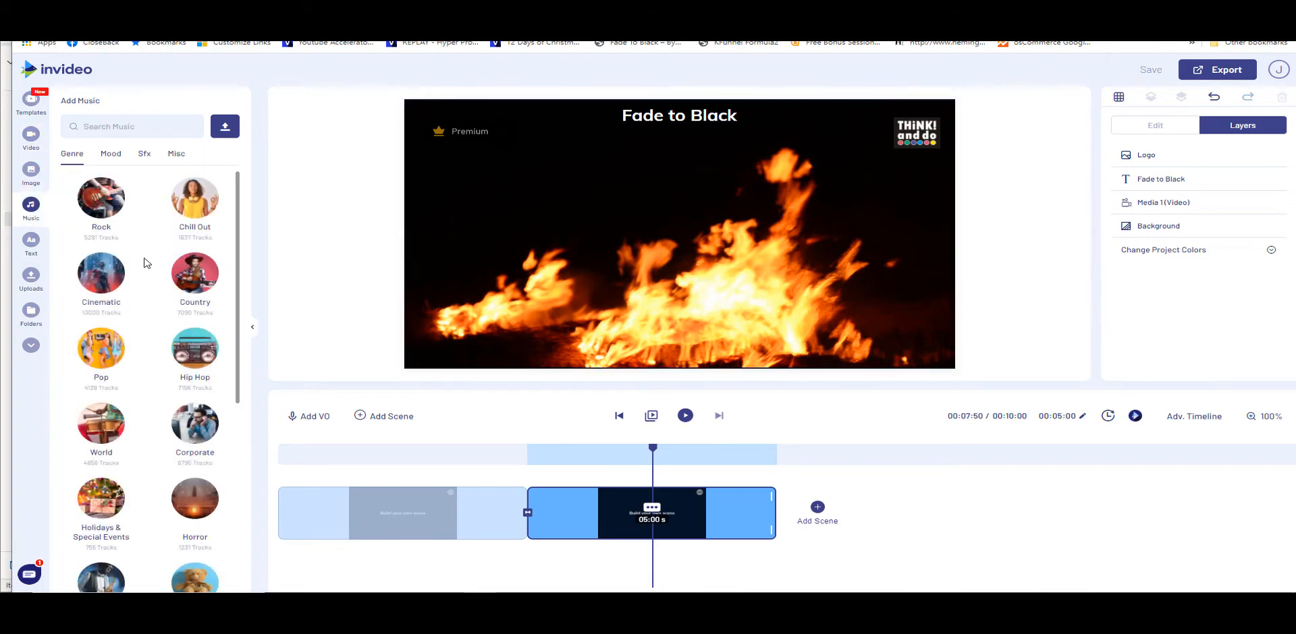
{"action": "scroll", "coordinate": [105, 385], "scroll_direction": "down", "scroll_amount": 4}
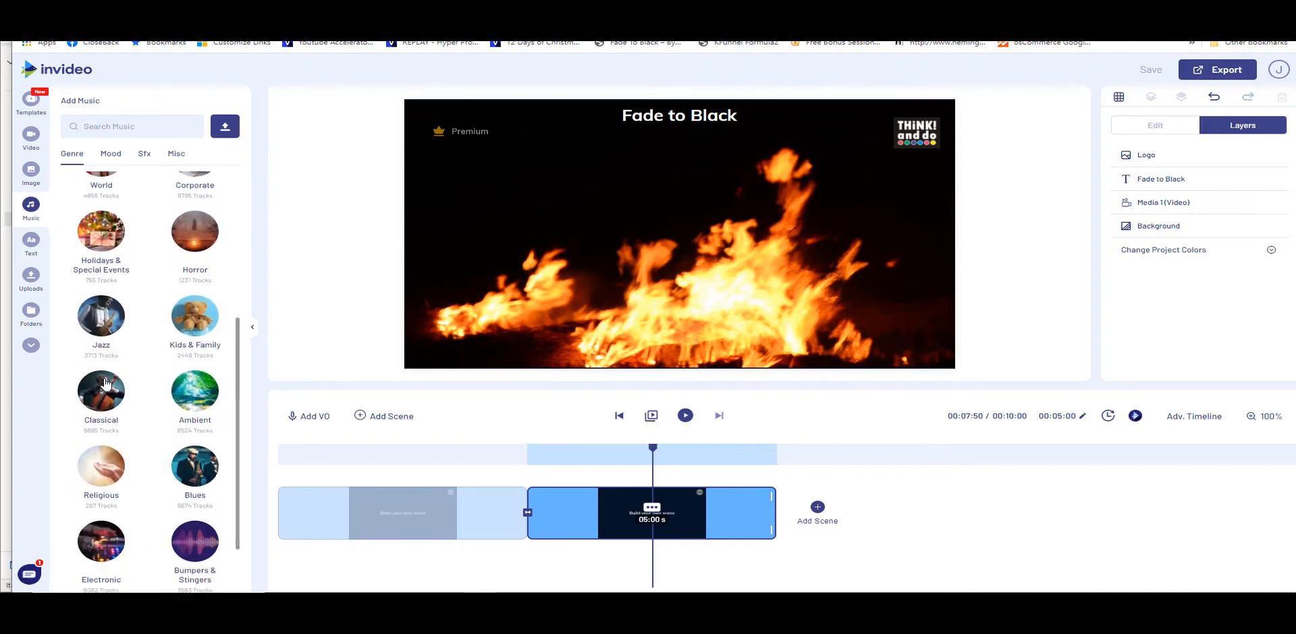
{"action": "scroll", "coordinate": [104, 384], "scroll_direction": "down", "scroll_amount": 1}
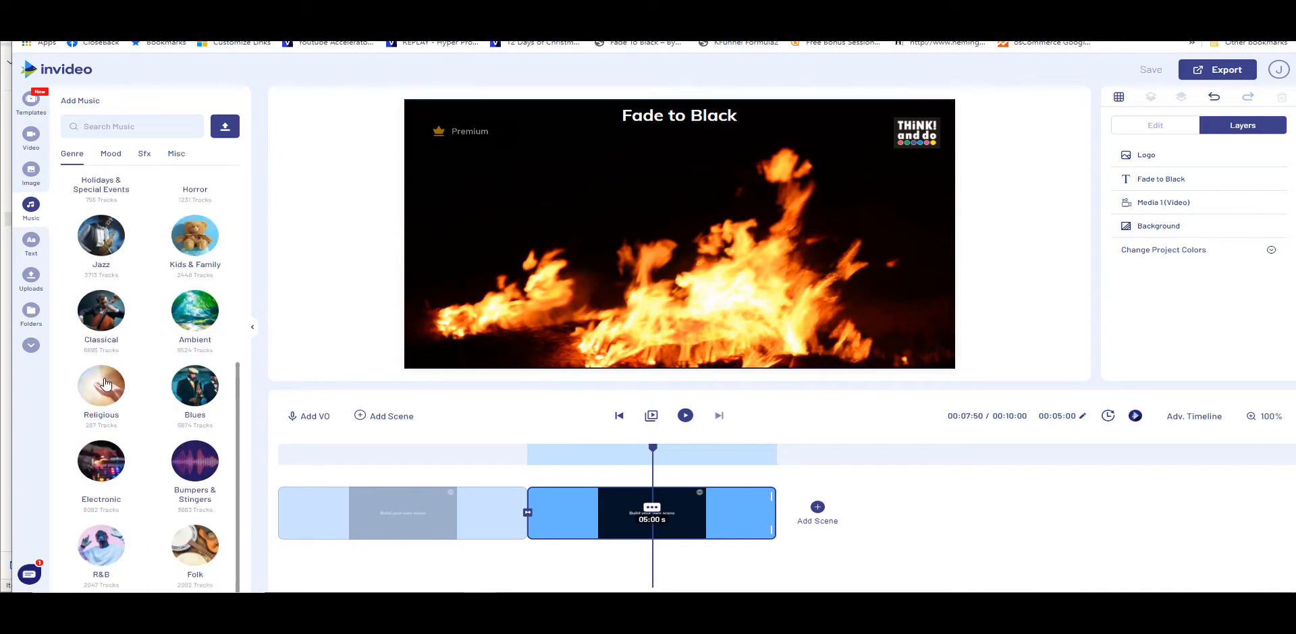
{"action": "left_click", "coordinate": [102, 463]}
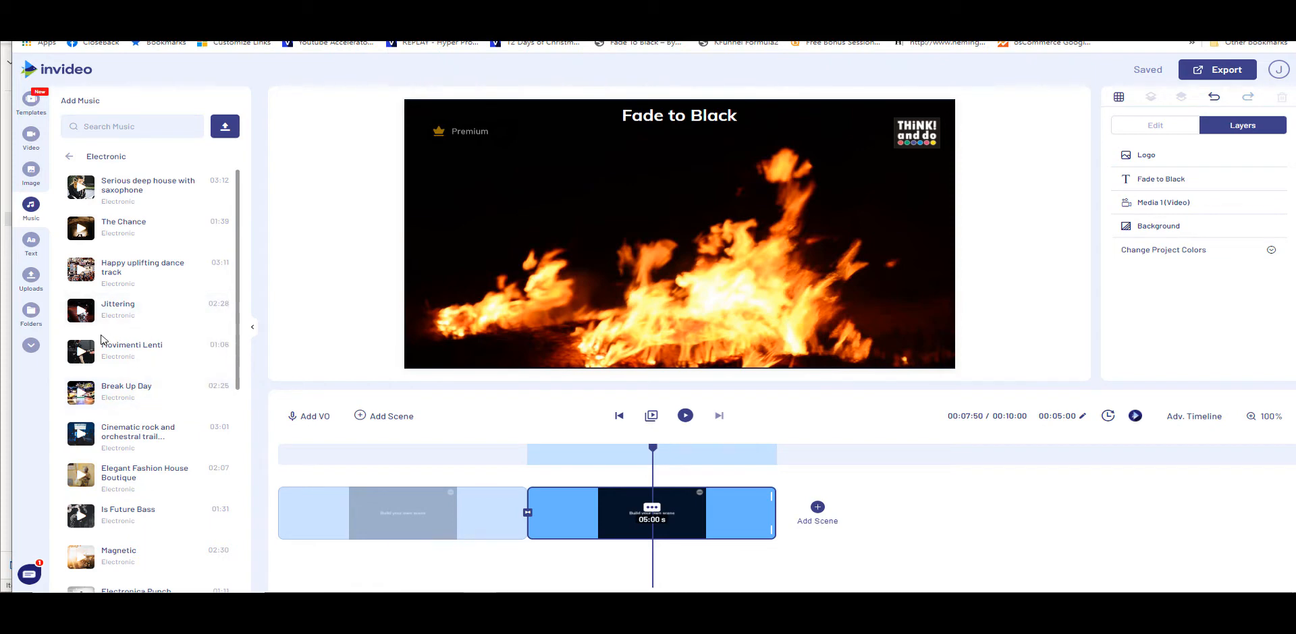
{"action": "scroll", "coordinate": [98, 344], "scroll_direction": "down", "scroll_amount": 1}
{"action": "scroll", "coordinate": [98, 346], "scroll_direction": "down", "scroll_amount": 3}
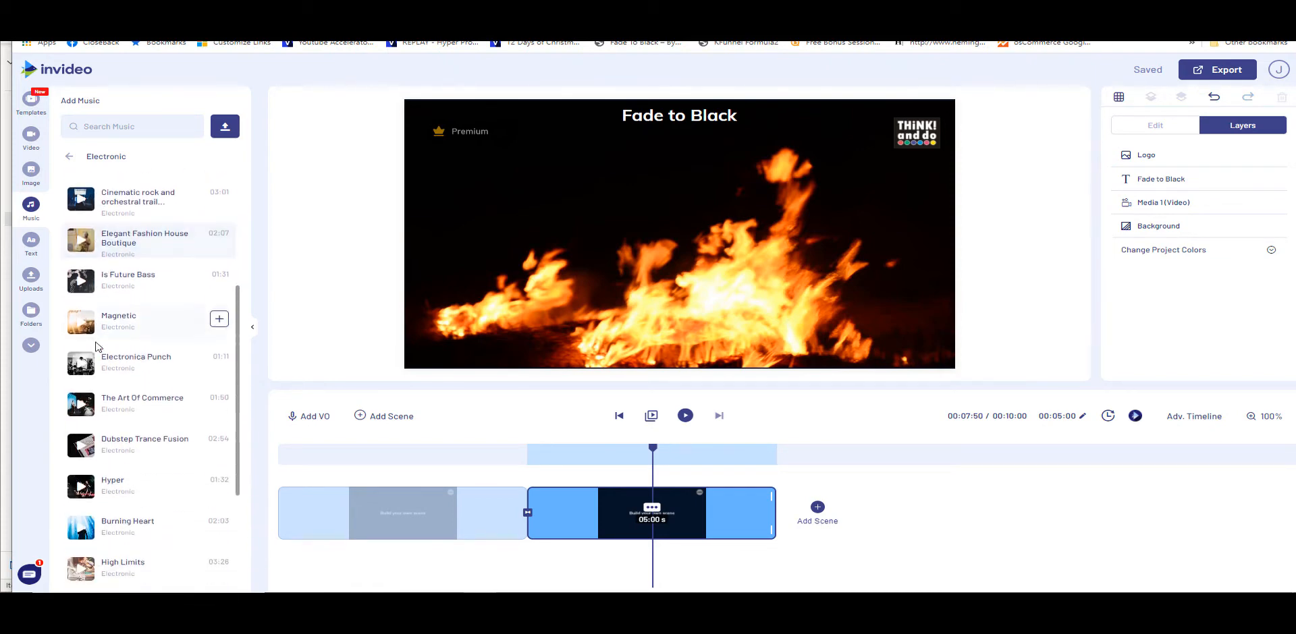
{"action": "left_click", "coordinate": [84, 530]}
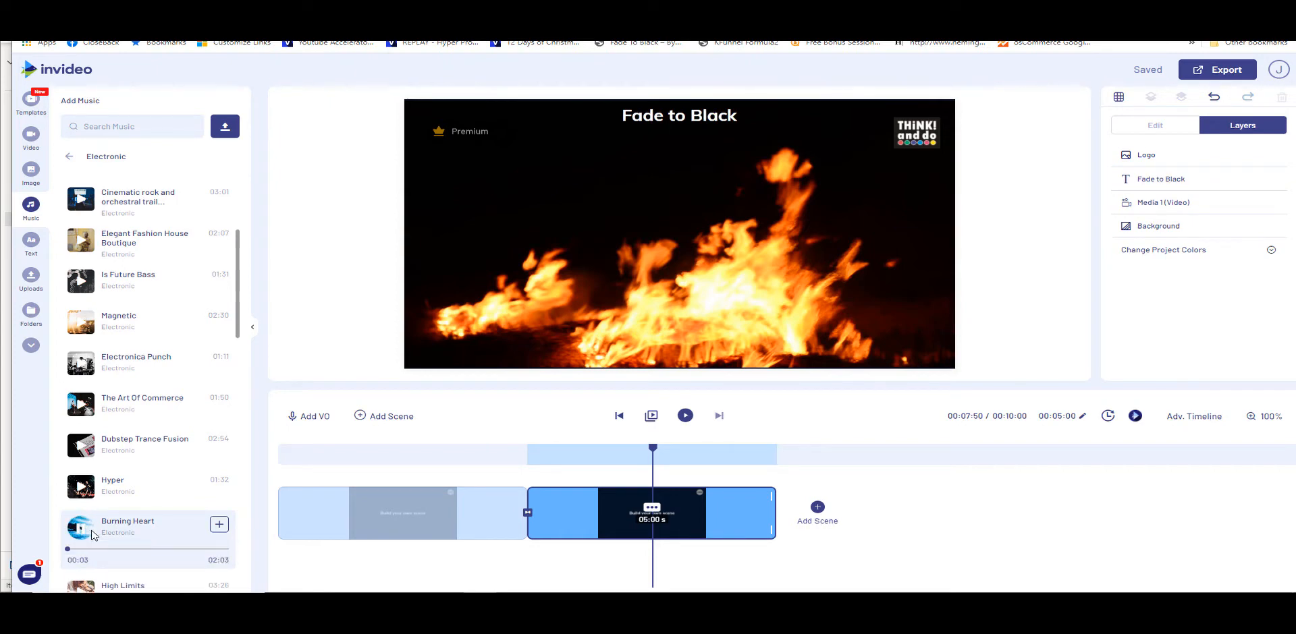
{"action": "left_click", "coordinate": [92, 533]}
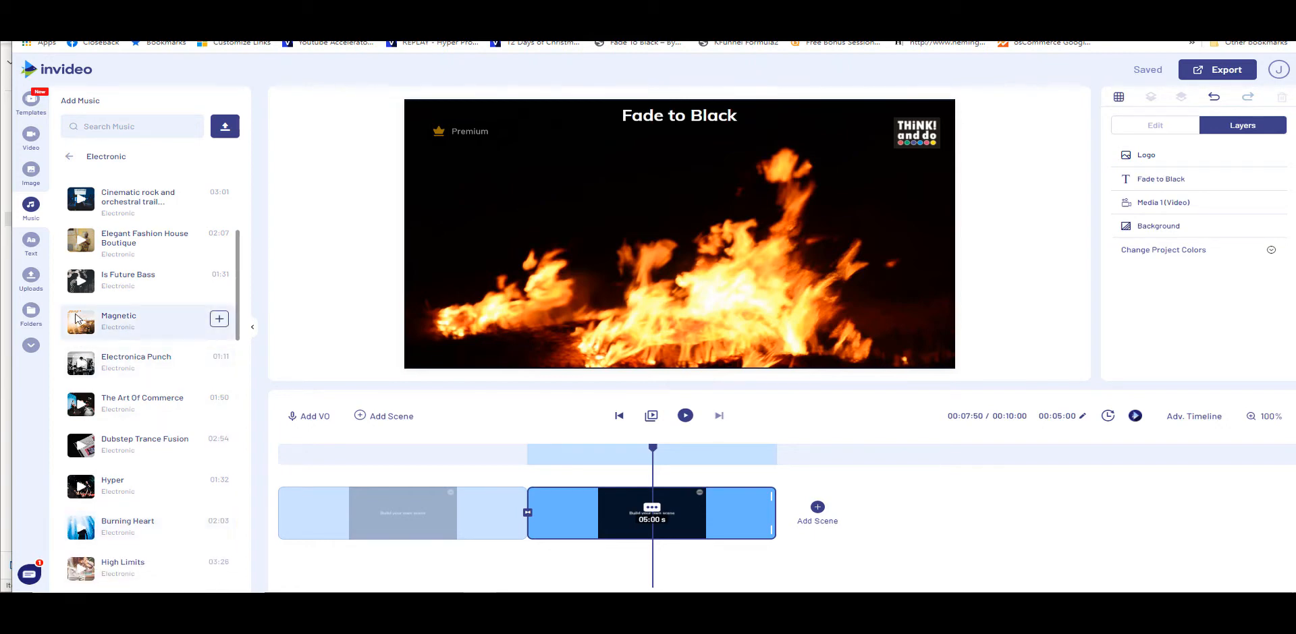
{"action": "left_click", "coordinate": [79, 327]}
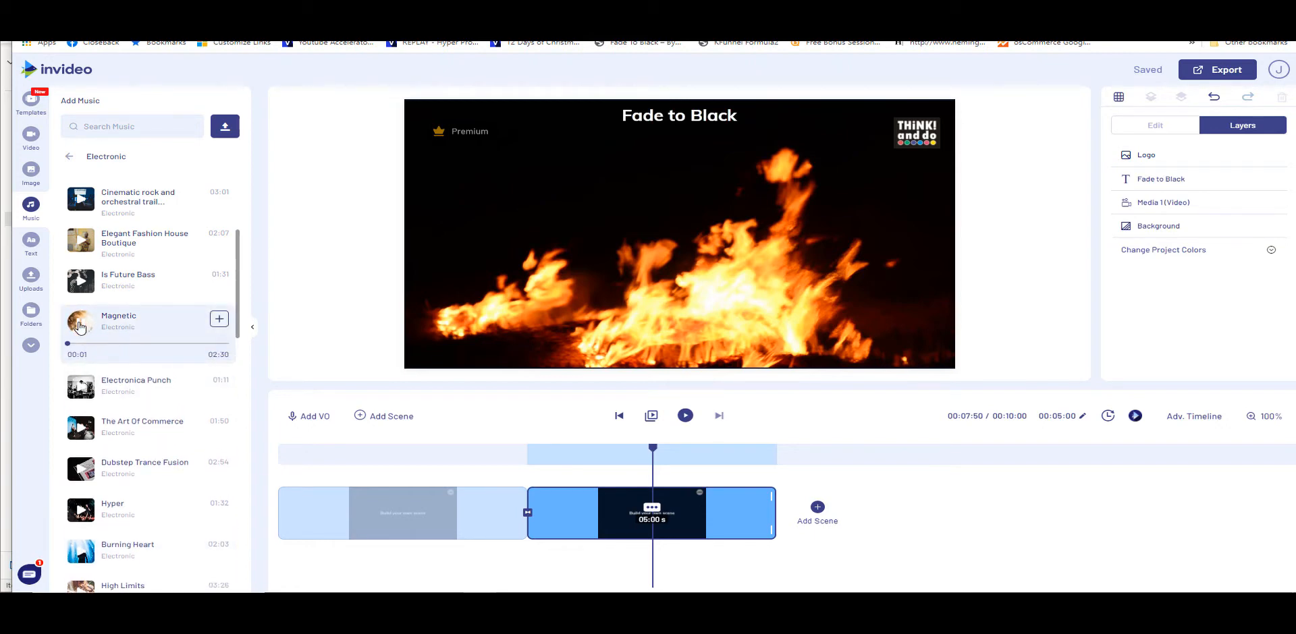
{"action": "left_click", "coordinate": [79, 328]}
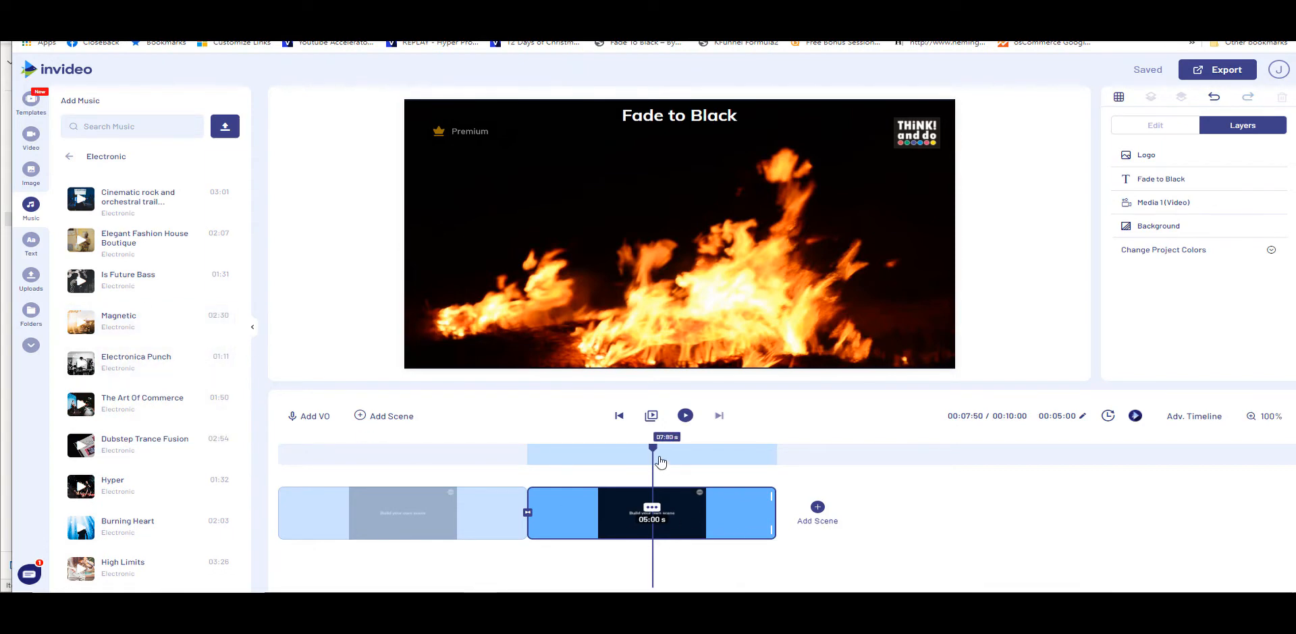
Add the Magnetic music track from the very beginning of the timeline
{"action": "left_click_drag", "start_coordinate": [653, 456], "coordinate": [269, 454]}
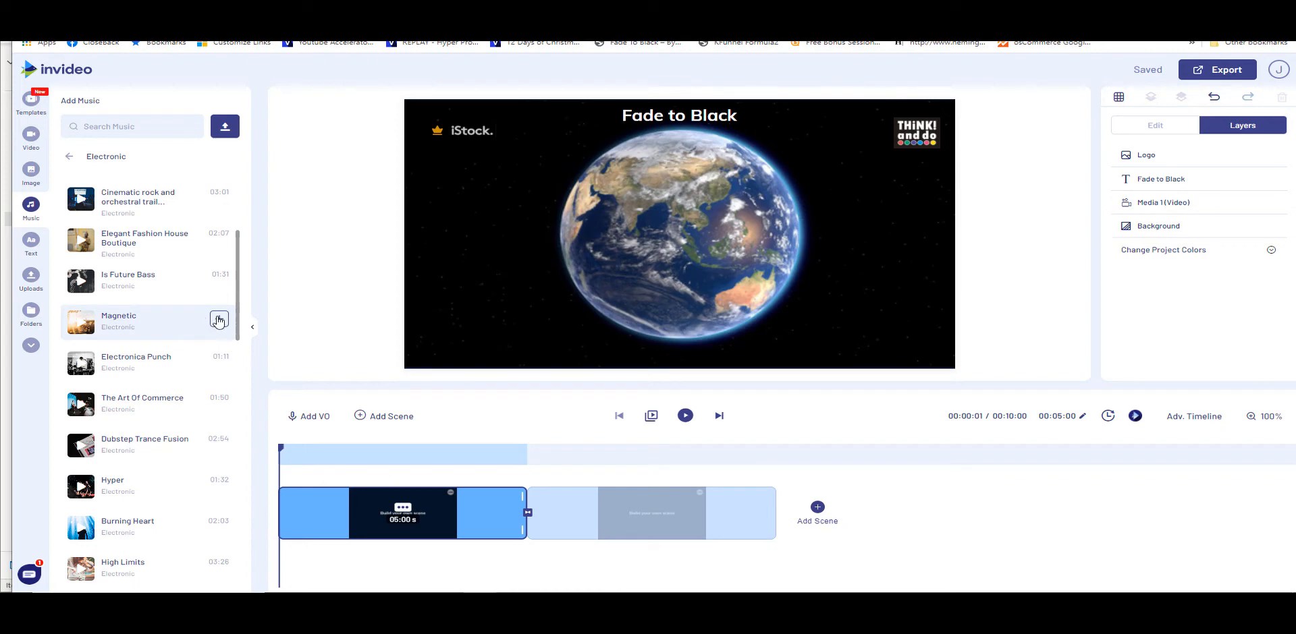
{"action": "left_click", "coordinate": [218, 321]}
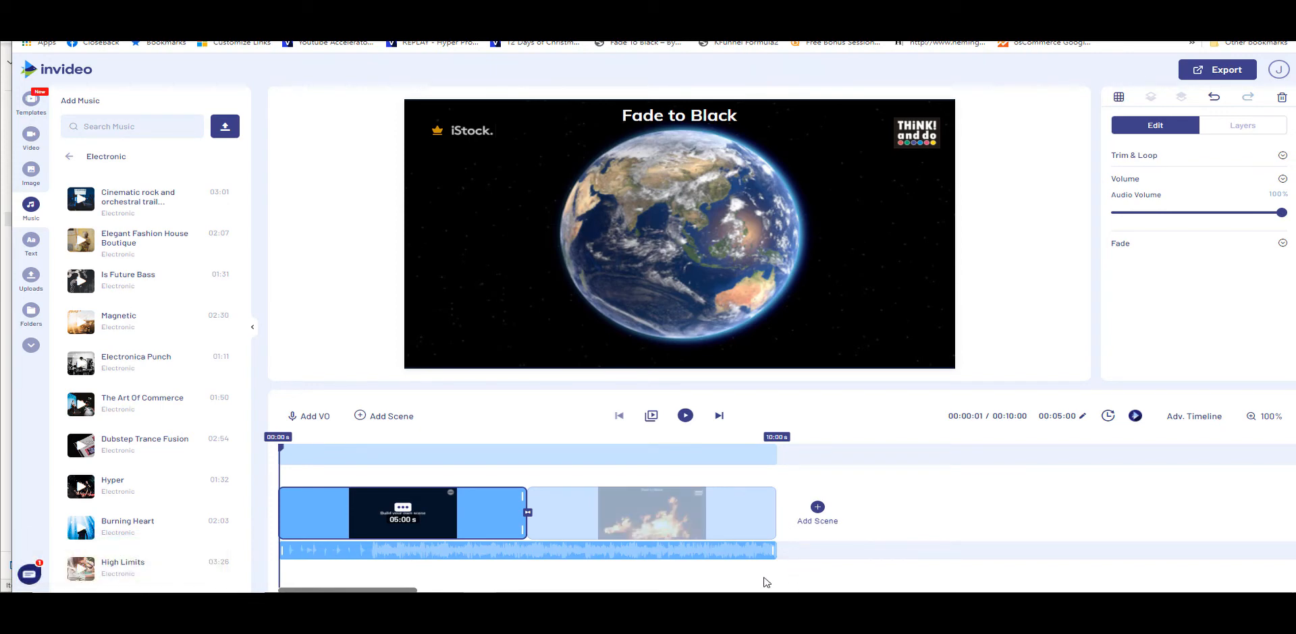
Play back the whole two-scene video to check the transition and the music
{"action": "mouse_move", "coordinate": [643, 555]}
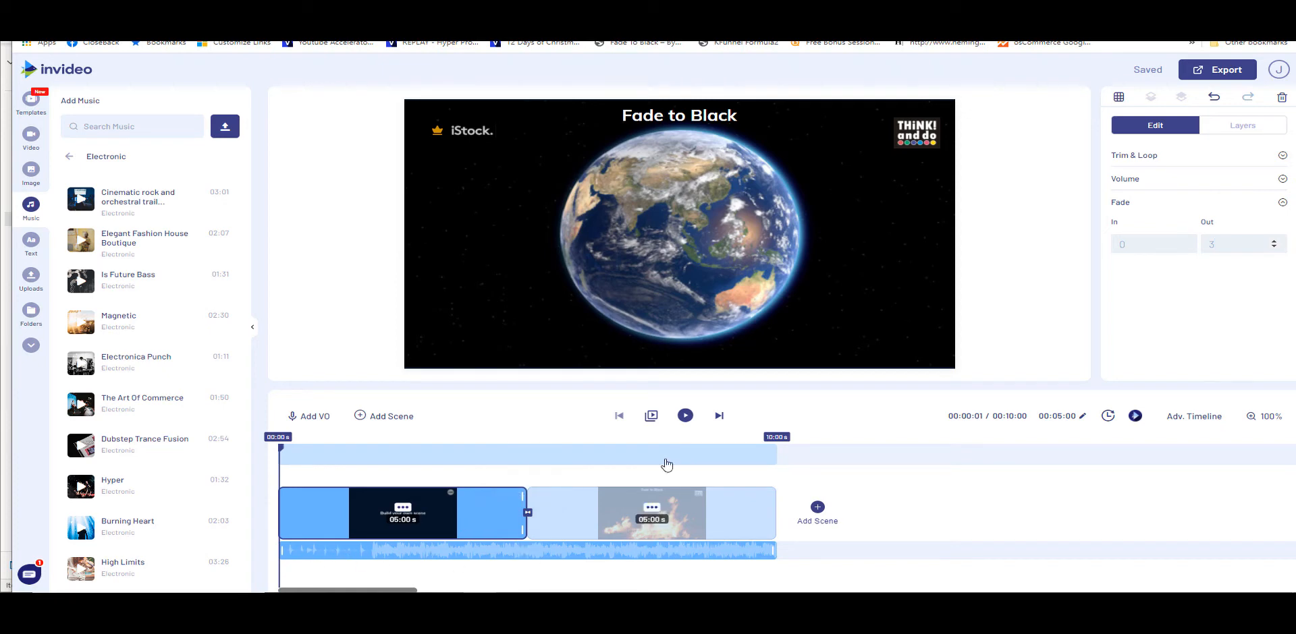
{"action": "left_click", "coordinate": [652, 418]}
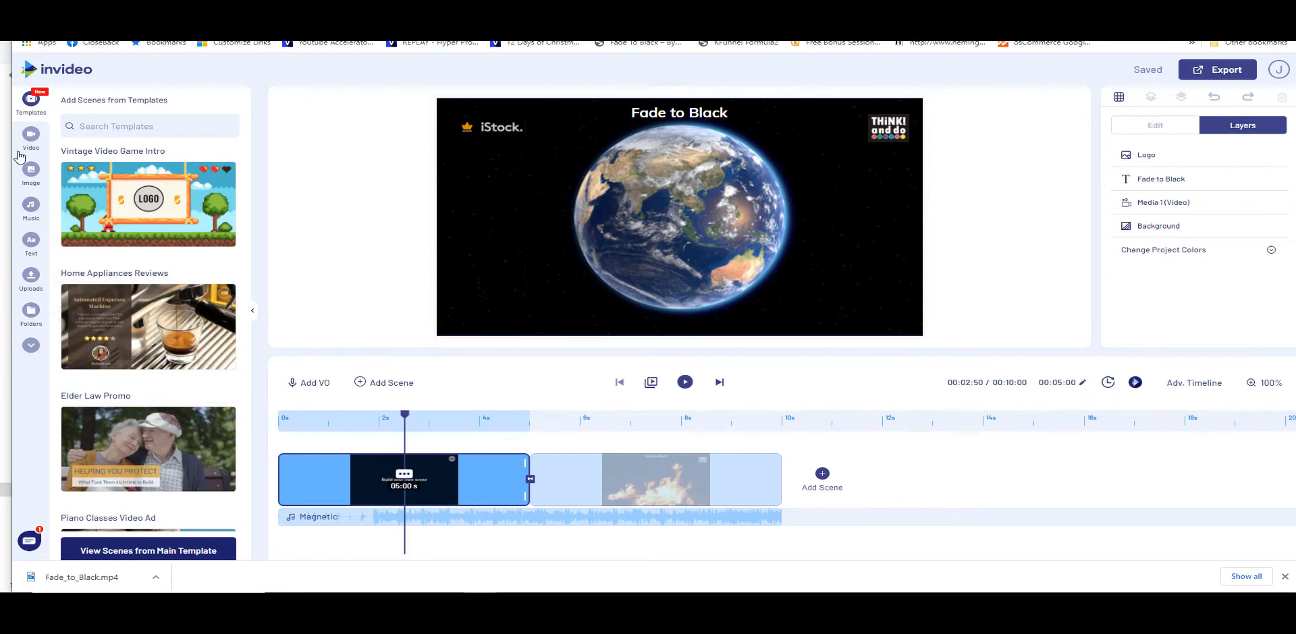
Add the first blank "Build your own scene" template as a new scene after the earth scene
{"action": "left_click", "coordinate": [380, 384]}
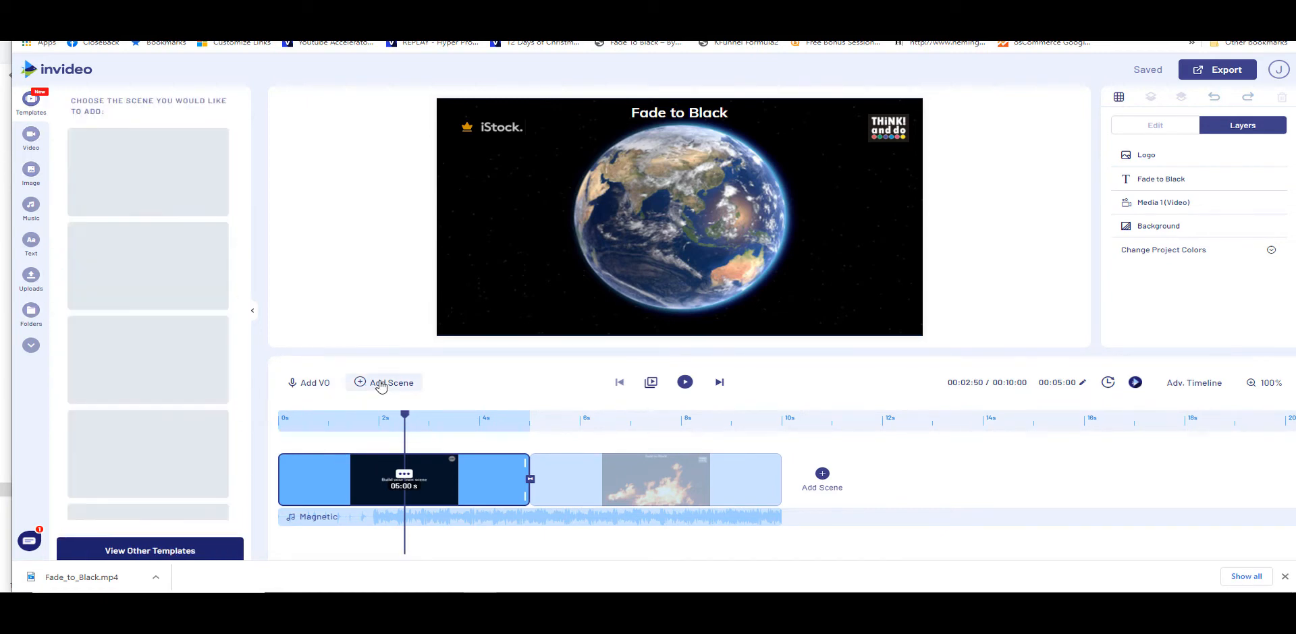
{"action": "mouse_move", "coordinate": [159, 189]}
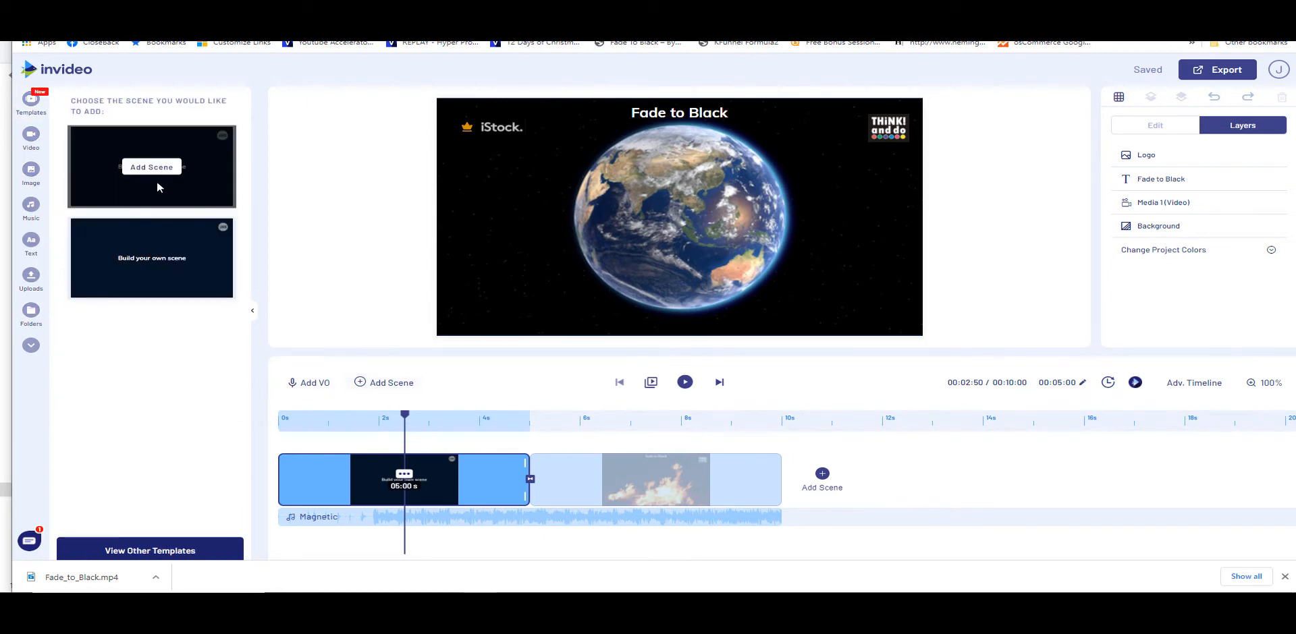
{"action": "left_click", "coordinate": [157, 170]}
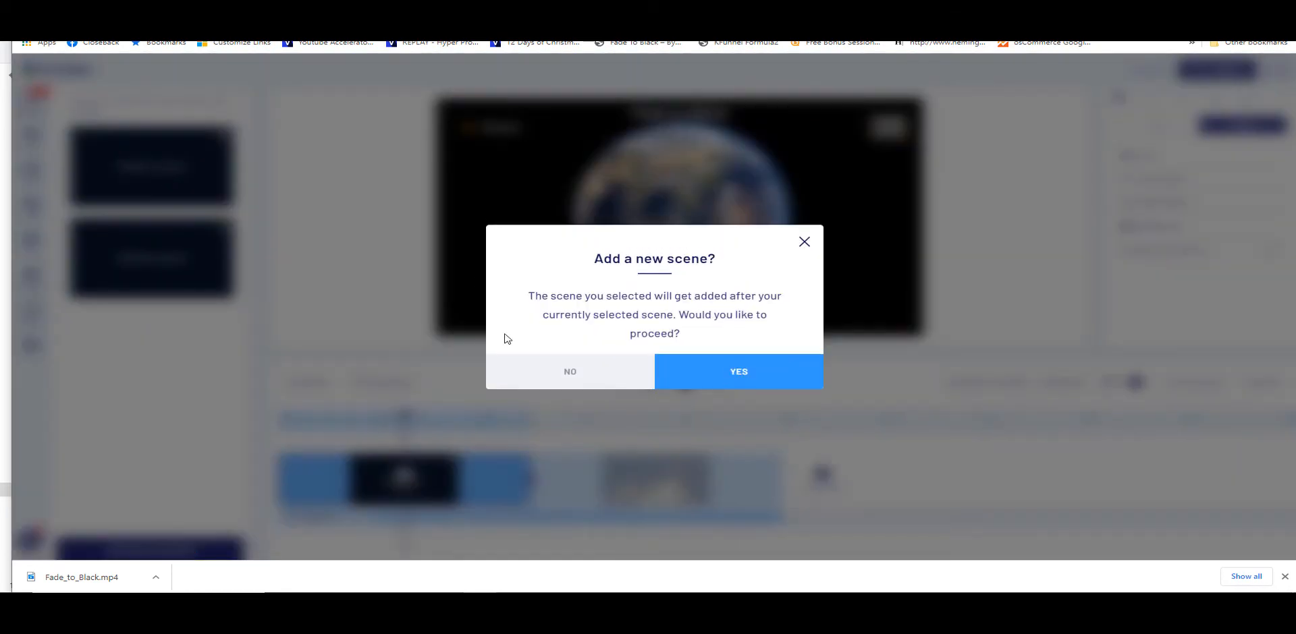
{"action": "left_click", "coordinate": [704, 372]}
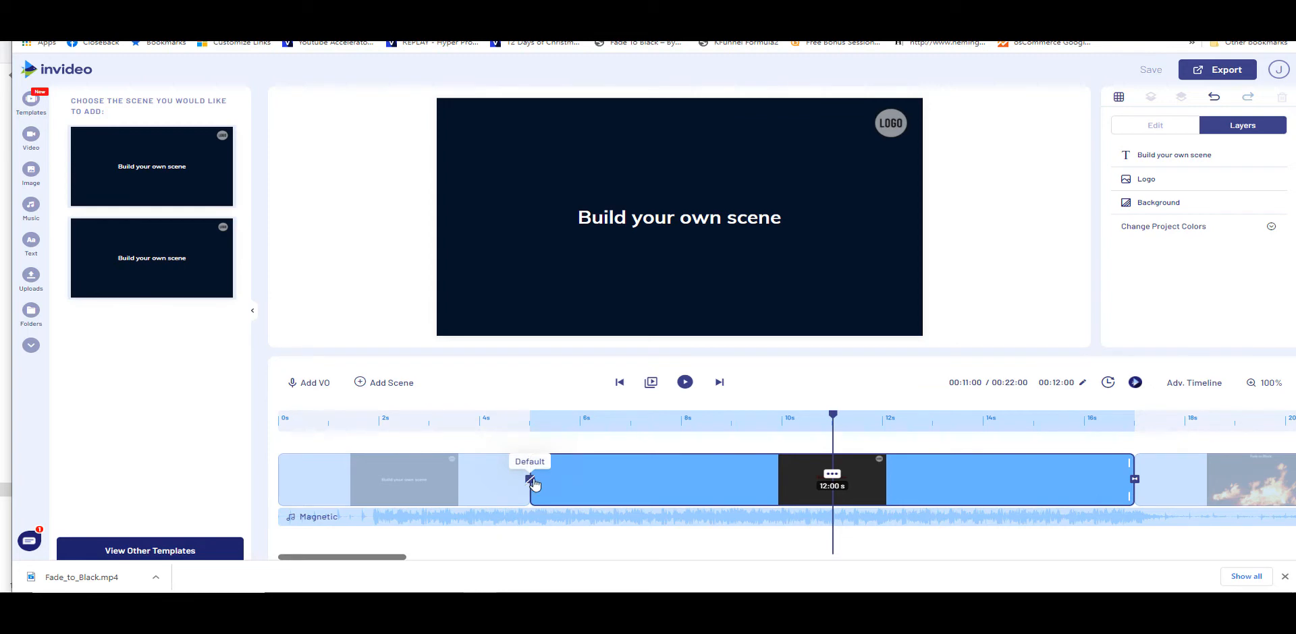
Delete the "Build your own scene" text and the placeholder logo from the new scene
{"action": "left_click", "coordinate": [685, 212]}
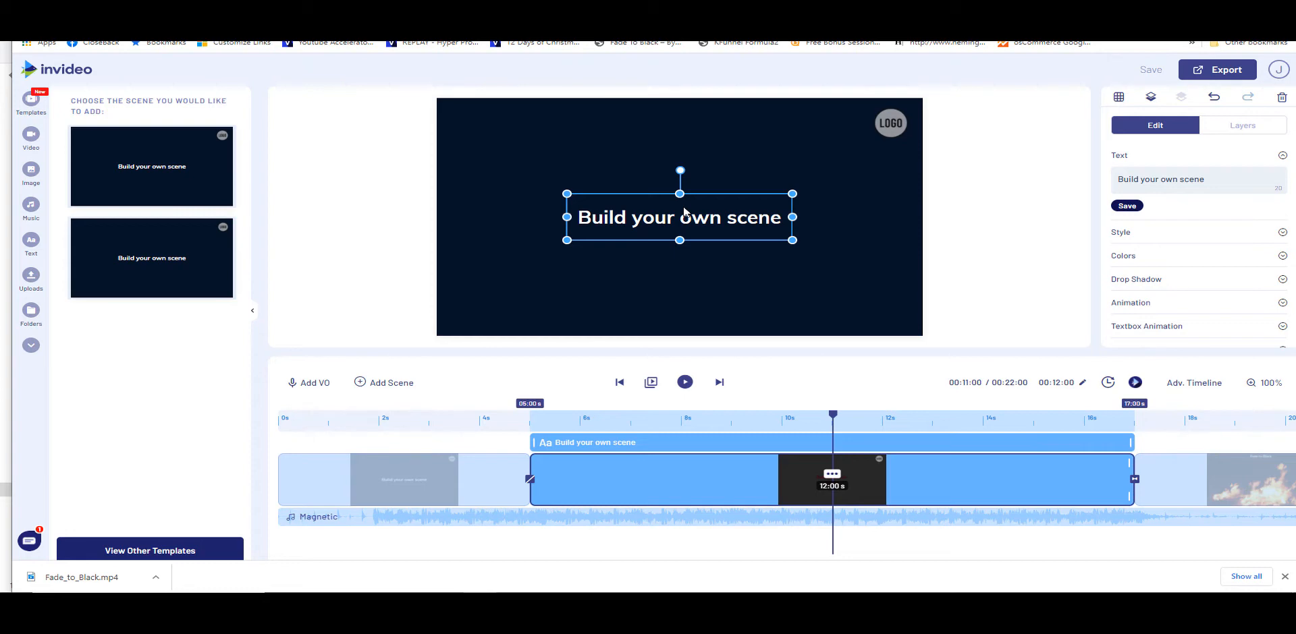
{"action": "key", "text": "Delete"}
{"action": "left_click", "coordinate": [892, 124]}
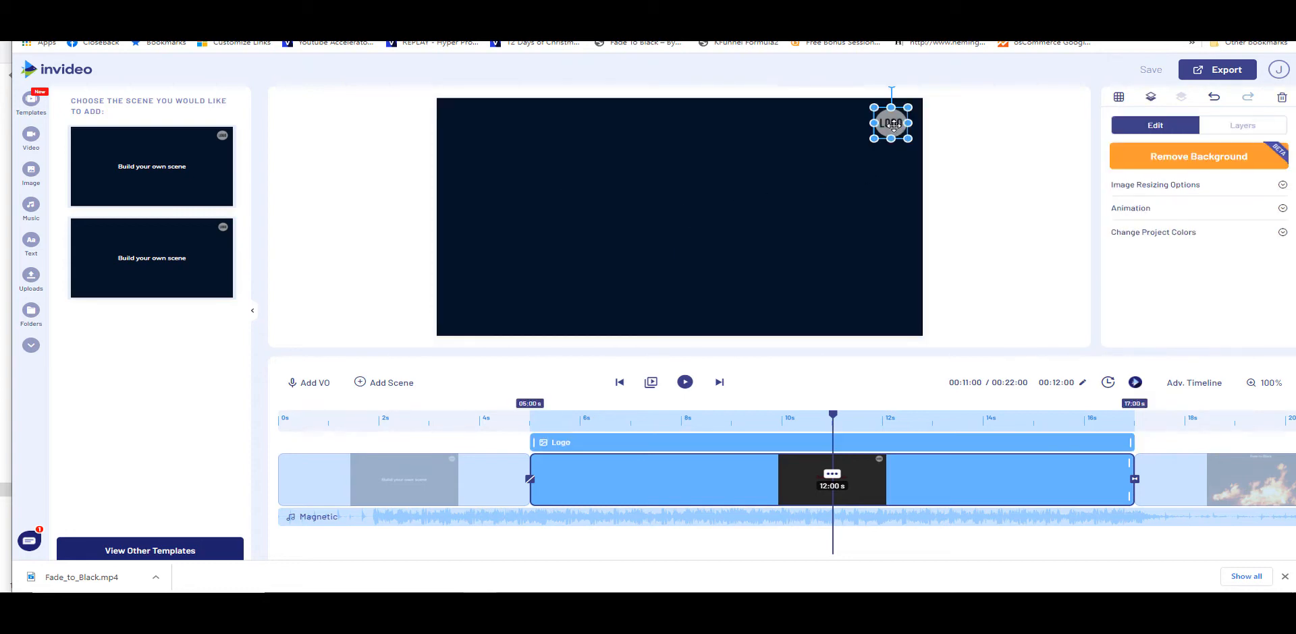
{"action": "key", "text": "Delete"}
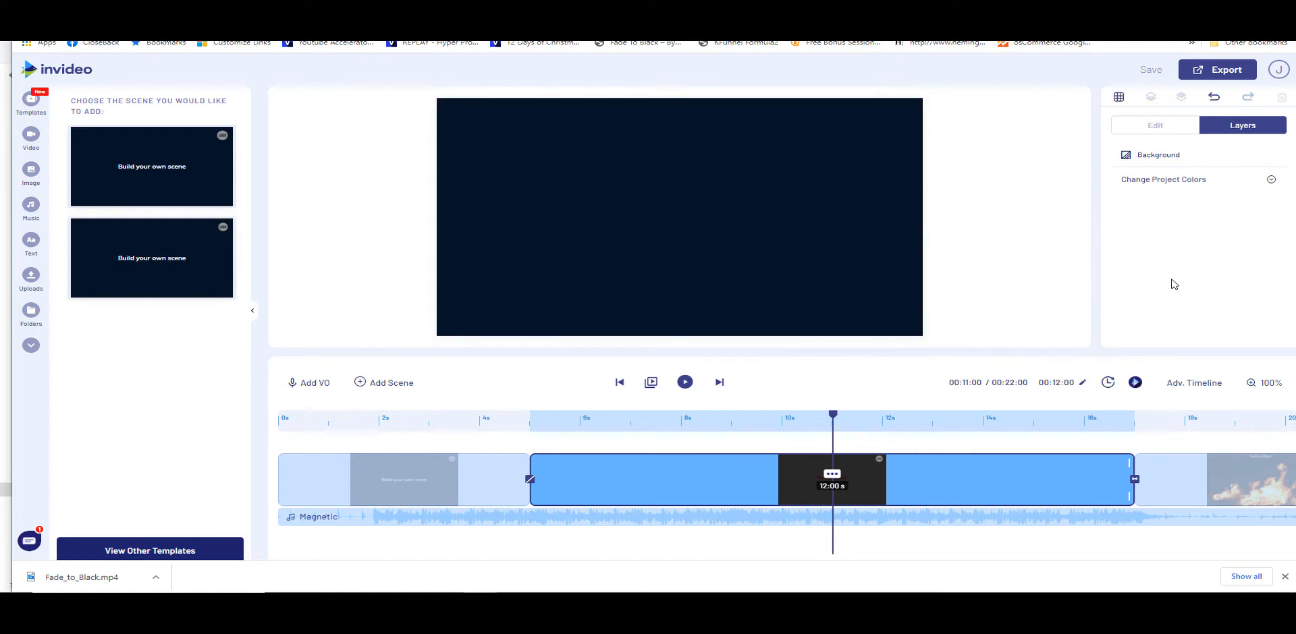
Examine the color and opacity settings of the new scene's background layer
{"action": "left_click", "coordinate": [1151, 160]}
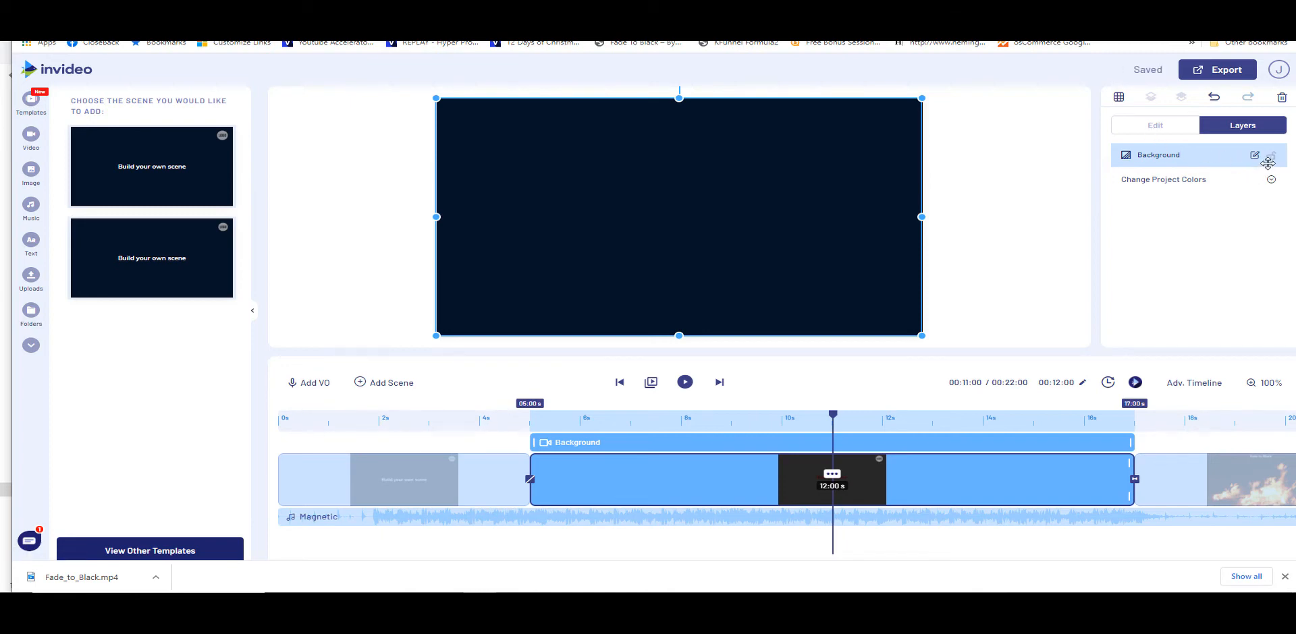
{"action": "left_click", "coordinate": [1158, 129]}
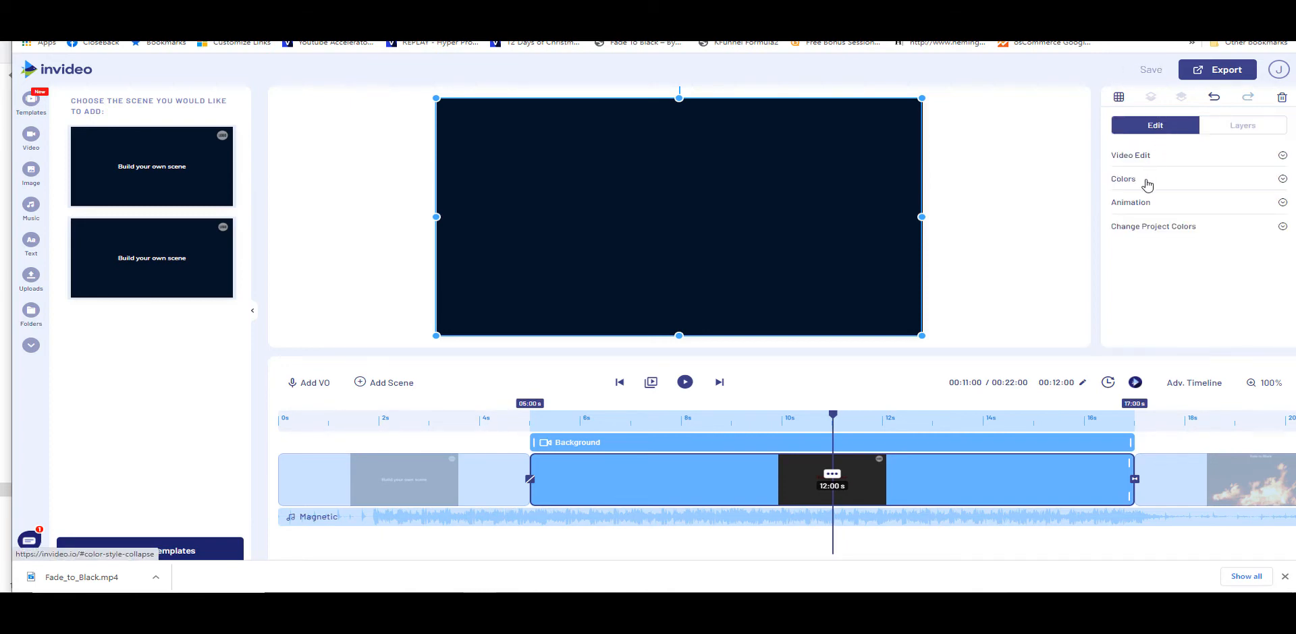
{"action": "left_click", "coordinate": [1147, 186]}
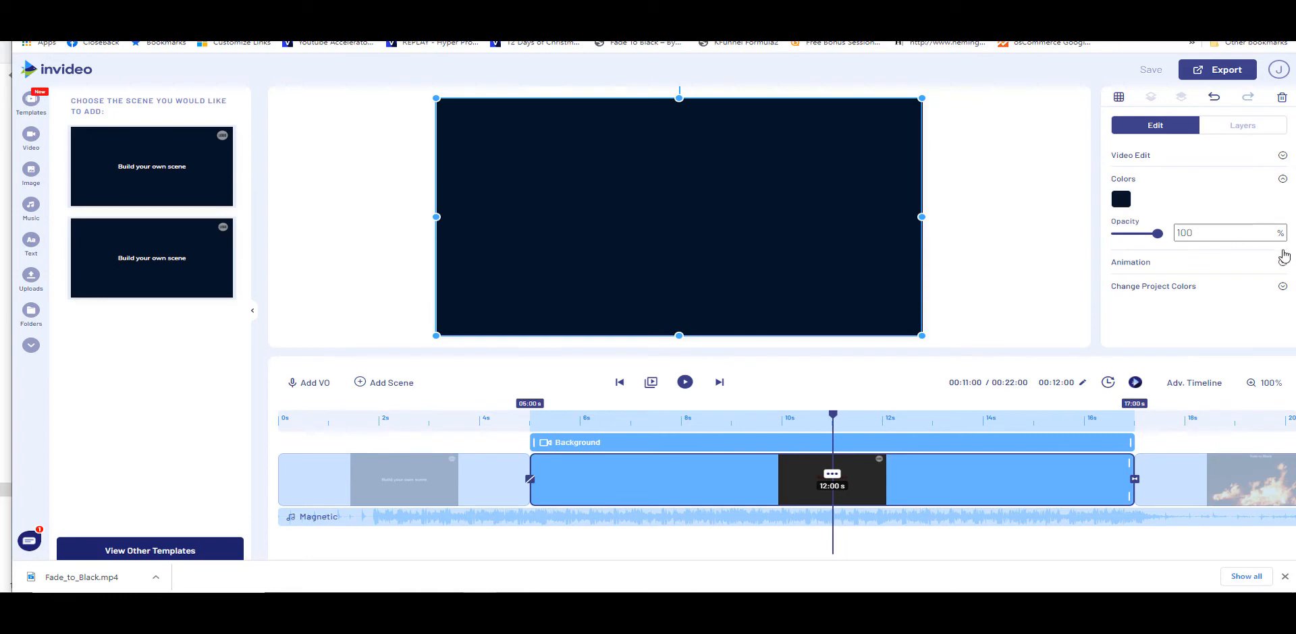
{"action": "left_click", "coordinate": [1011, 267]}
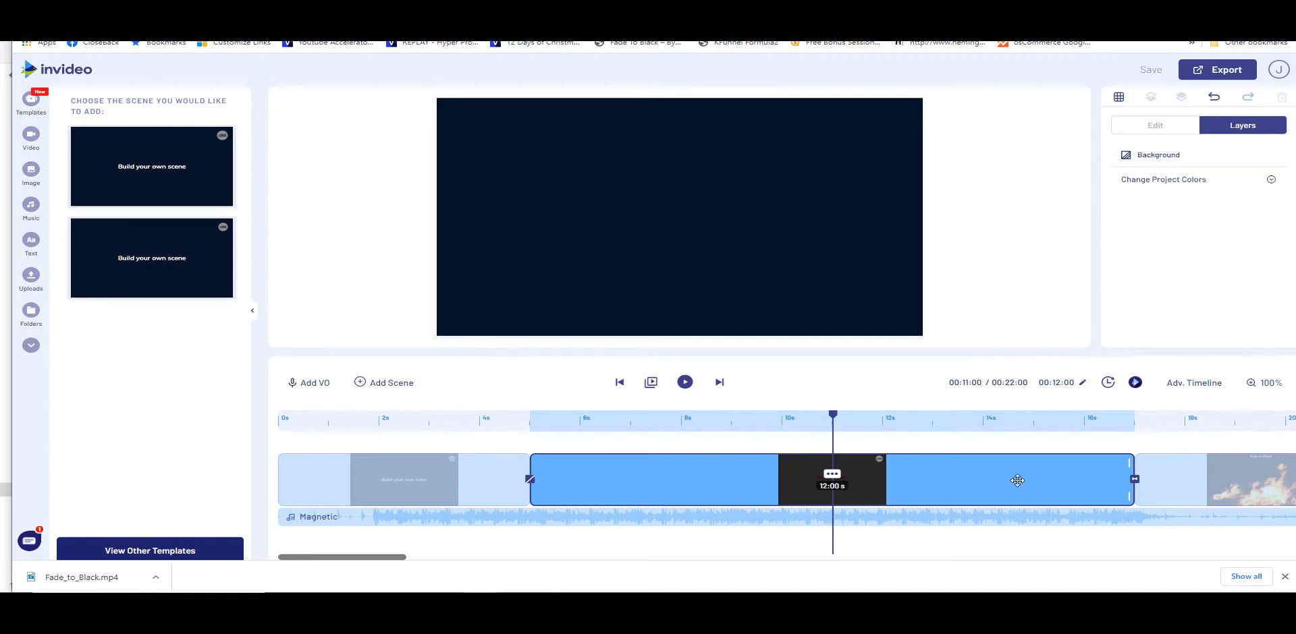
Set the blank scene's duration to 00:05:00
{"action": "left_click", "coordinate": [1059, 383]}
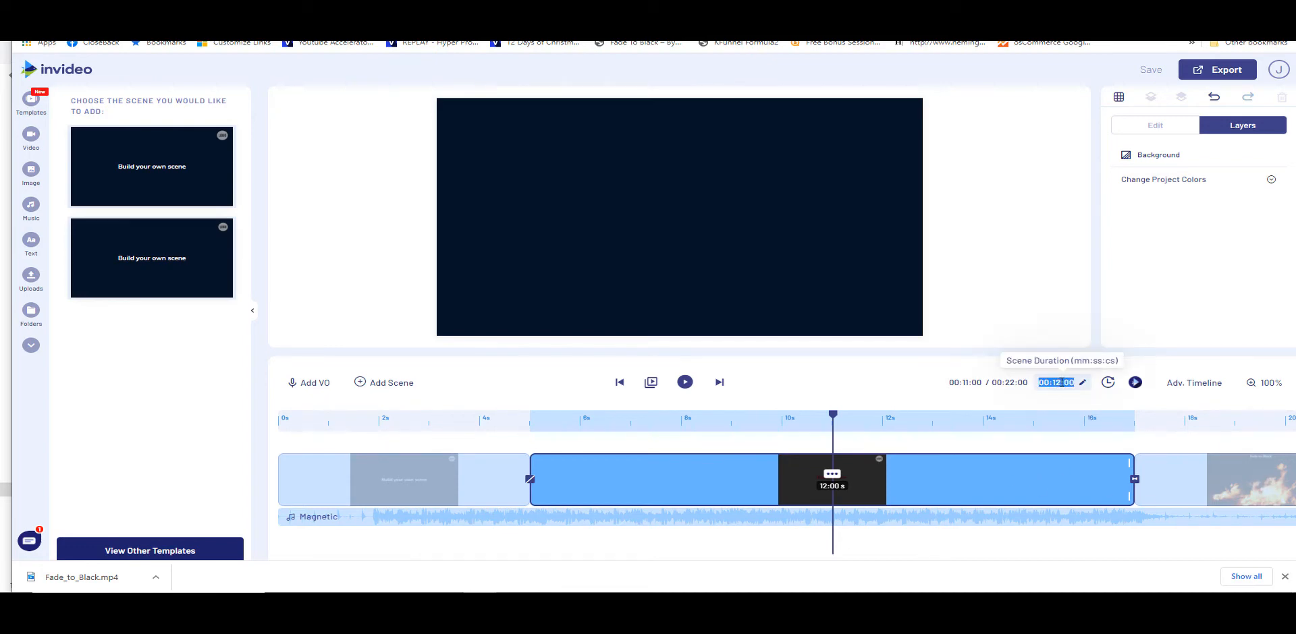
{"action": "left_click", "coordinate": [1062, 382]}
{"action": "left_click", "coordinate": [1284, 577]}
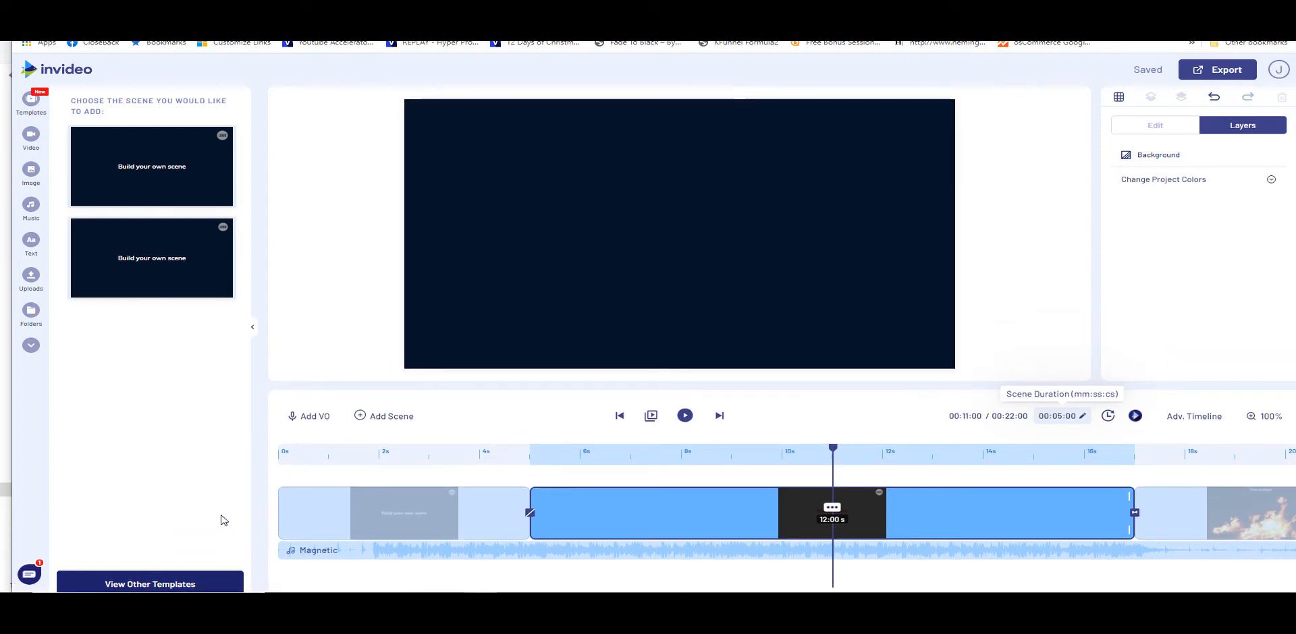
{"action": "key", "text": "Return"}
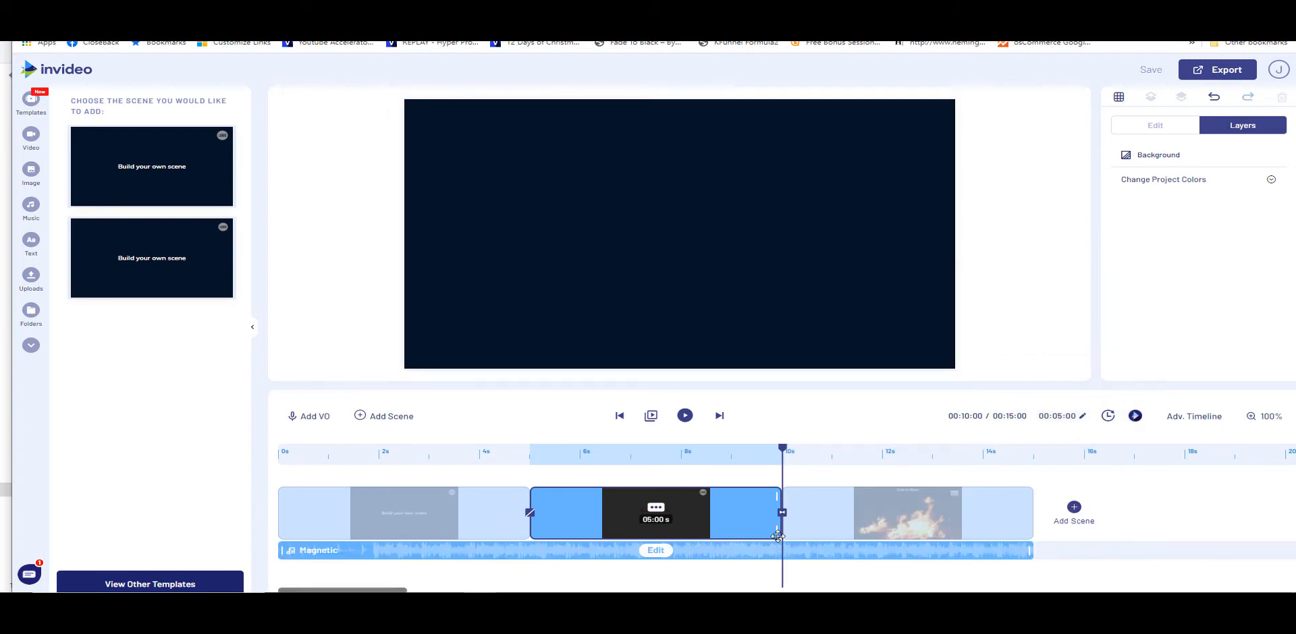
Apply the Flash Black overlay transition between the earth scene and the blank scene
{"action": "left_click", "coordinate": [530, 515]}
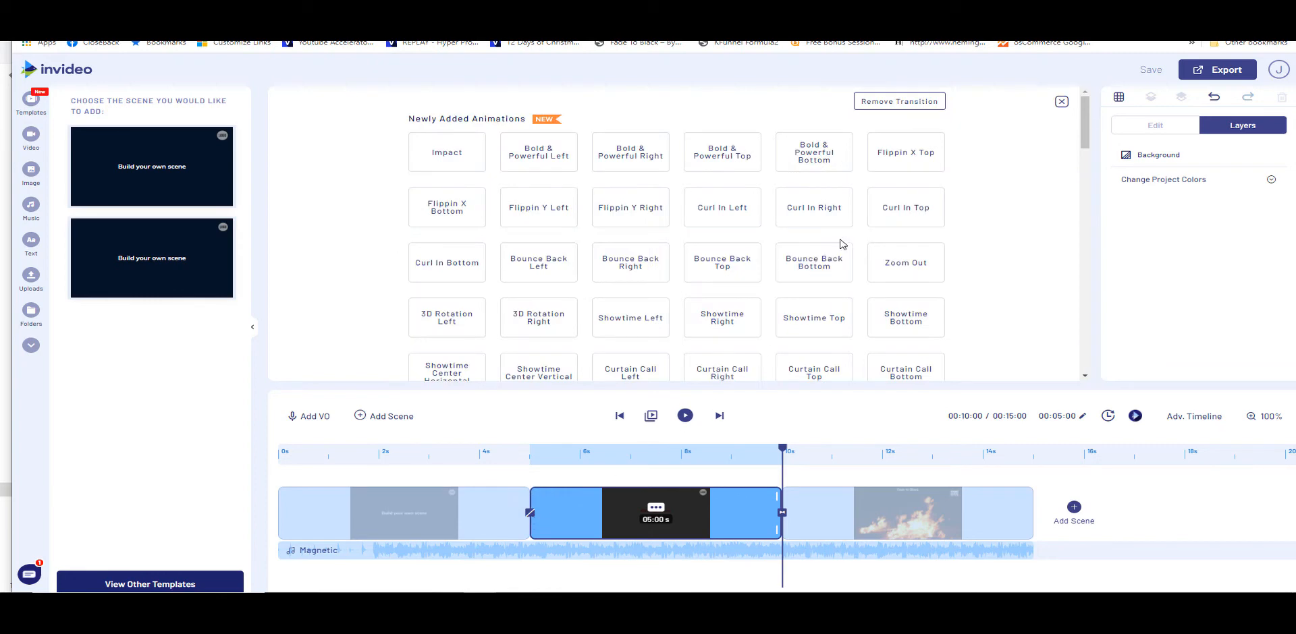
{"action": "scroll", "coordinate": [464, 263], "scroll_direction": "down", "scroll_amount": 3}
{"action": "scroll", "coordinate": [465, 264], "scroll_direction": "down", "scroll_amount": 7}
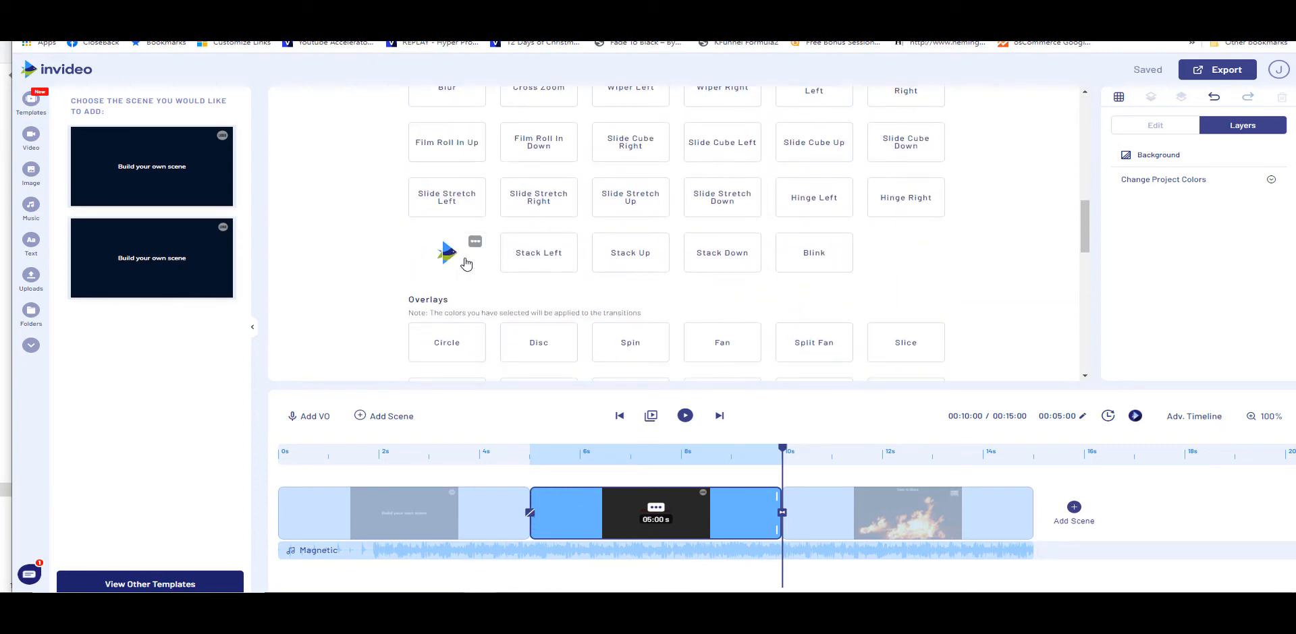
{"action": "scroll", "coordinate": [465, 264], "scroll_direction": "down", "scroll_amount": 5}
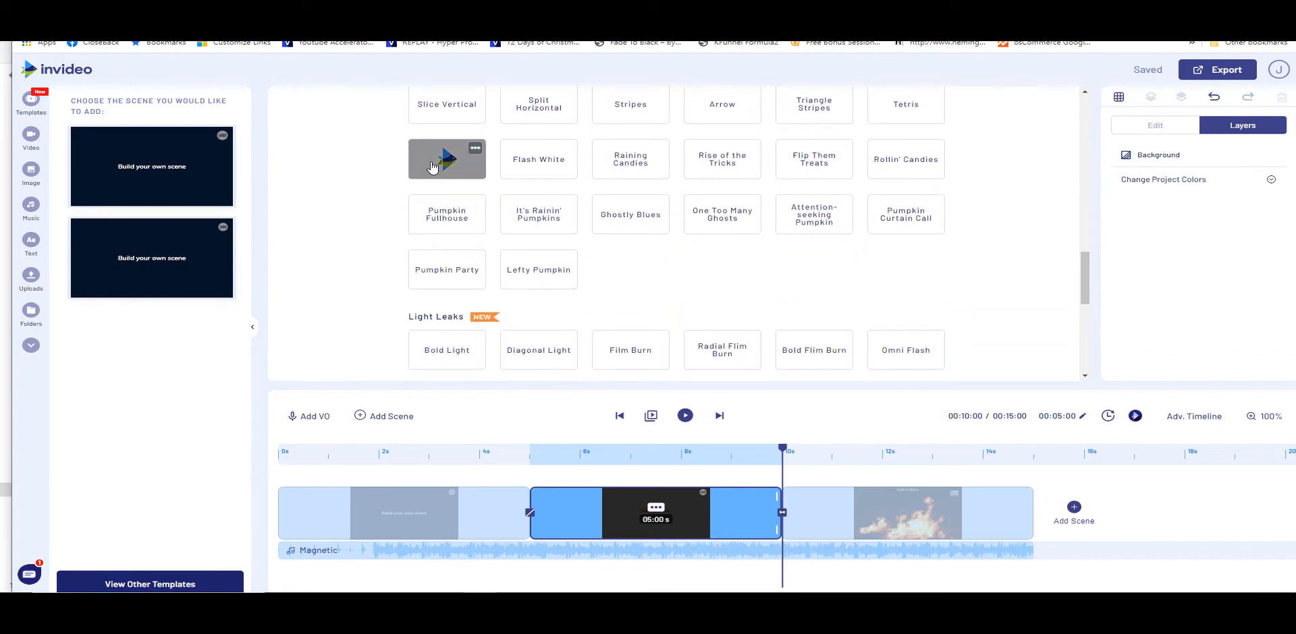
{"action": "left_click", "coordinate": [433, 167]}
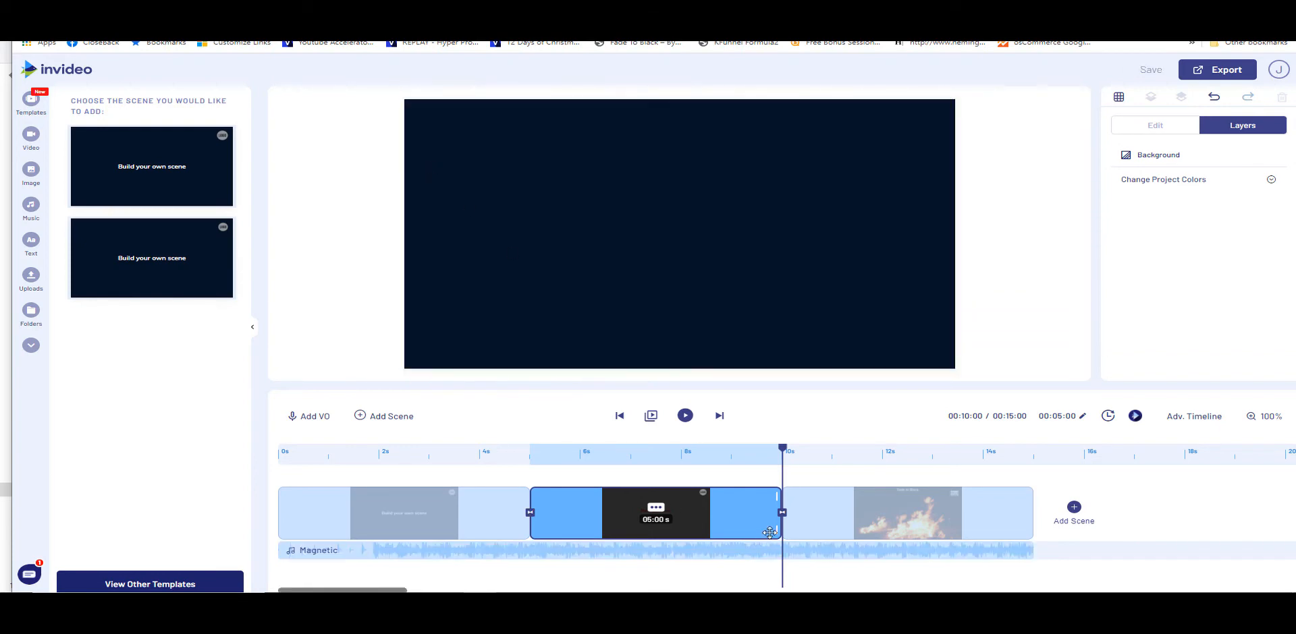
Replace the transition between the blank scene and the fire scene with Fade, and preview the whole video
{"action": "left_click", "coordinate": [782, 513]}
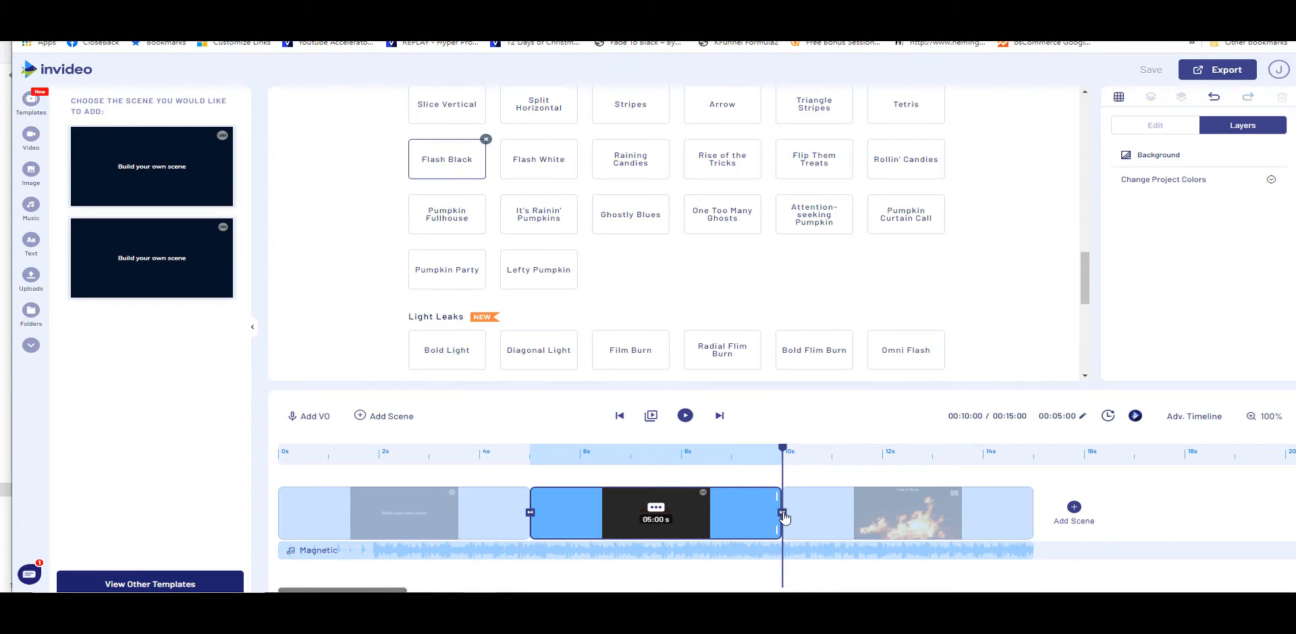
{"action": "scroll", "coordinate": [593, 293], "scroll_direction": "up", "scroll_amount": 2}
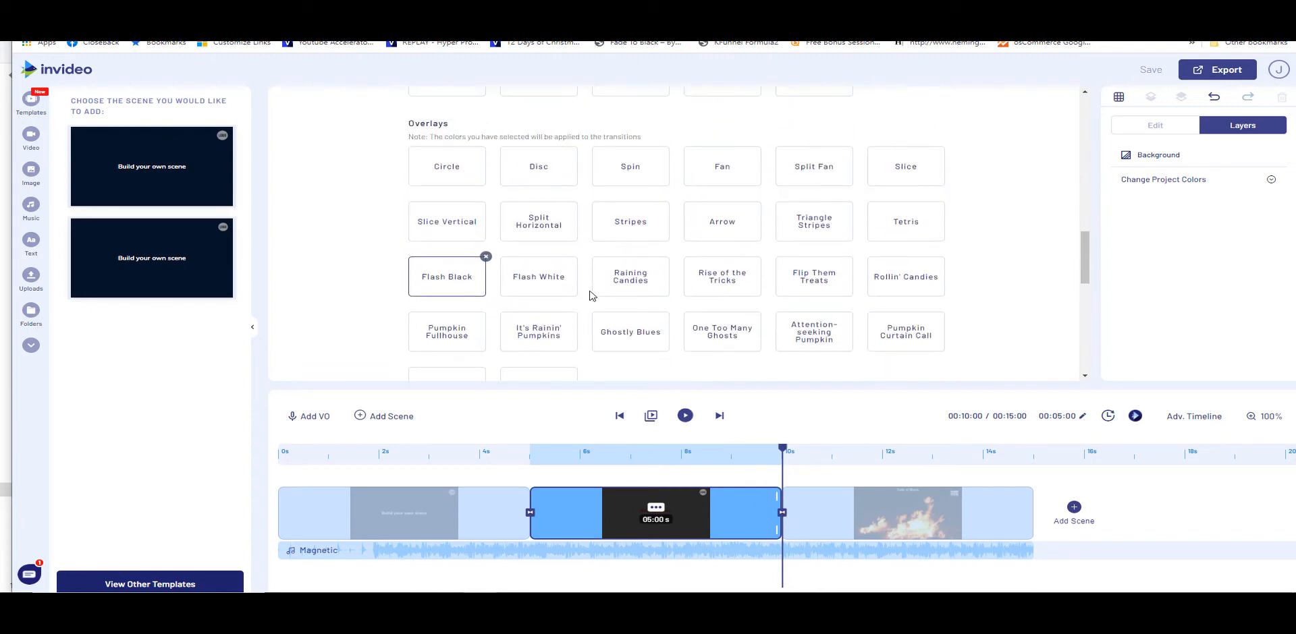
{"action": "scroll", "coordinate": [592, 295], "scroll_direction": "up", "scroll_amount": 6}
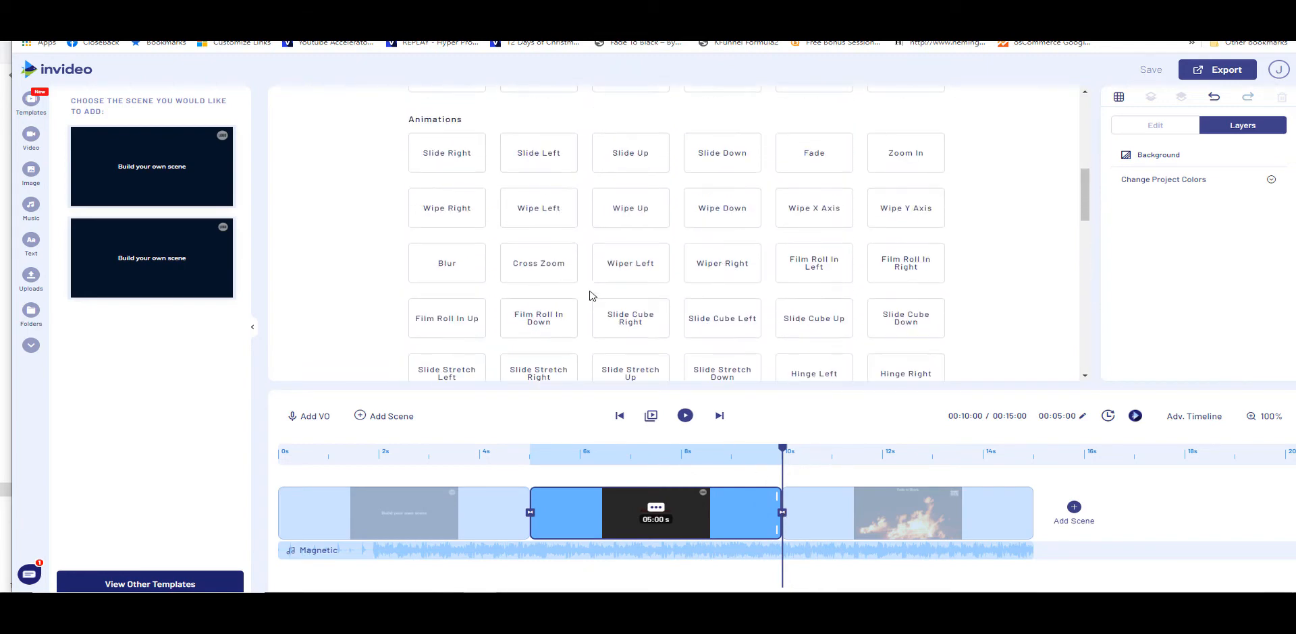
{"action": "left_click", "coordinate": [814, 158]}
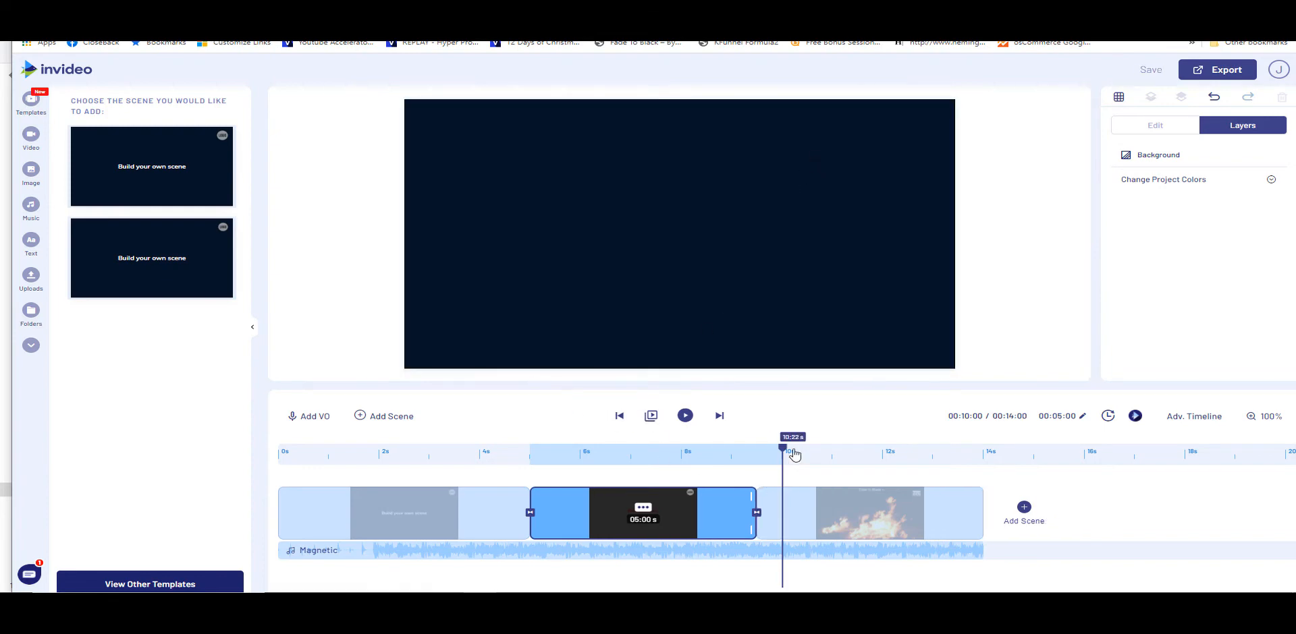
{"action": "left_click", "coordinate": [651, 420]}
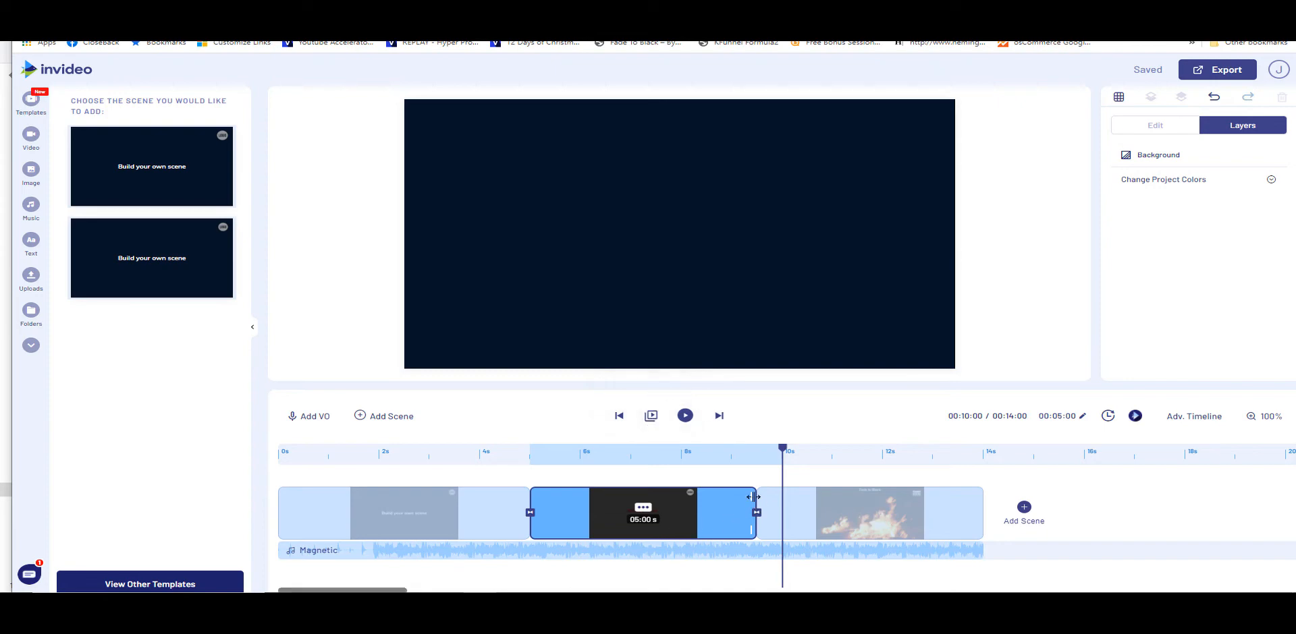
Shorten the blank scene to about 2.64 s and preview the whole video
{"action": "left_click_drag", "start_coordinate": [754, 498], "coordinate": [635, 513]}
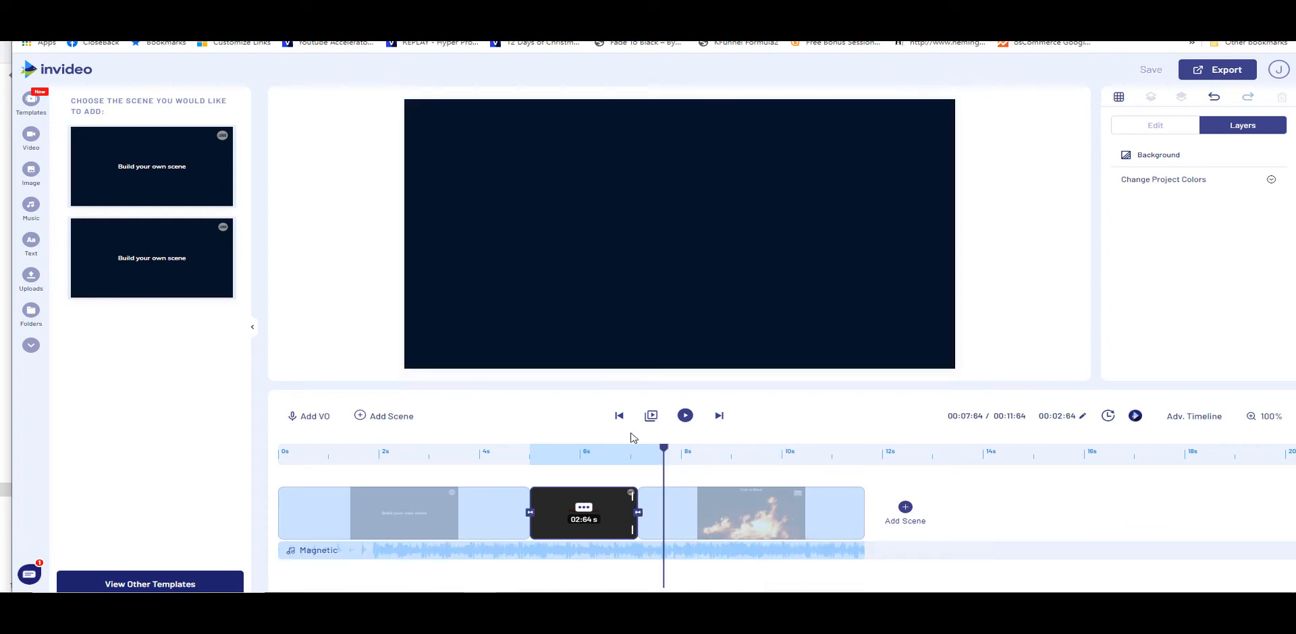
{"action": "left_click", "coordinate": [651, 416]}
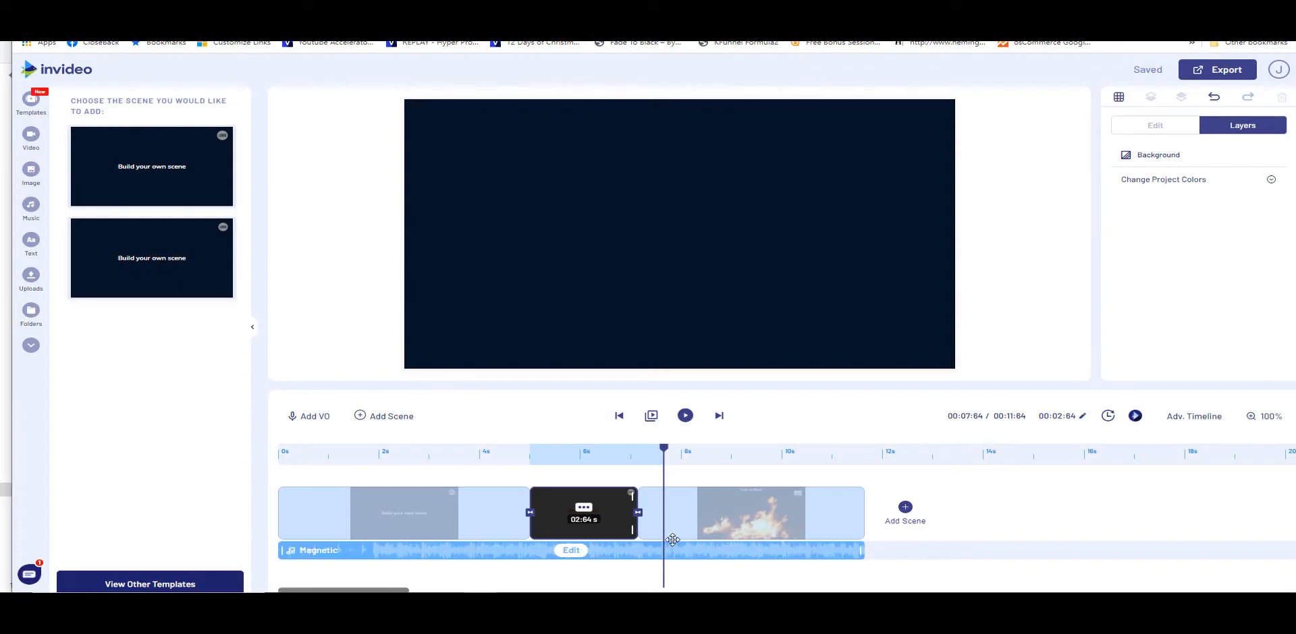
Lengthen the blank scene to about 5.02 s and preview the whole video
{"action": "left_click_drag", "start_coordinate": [632, 498], "coordinate": [757, 514]}
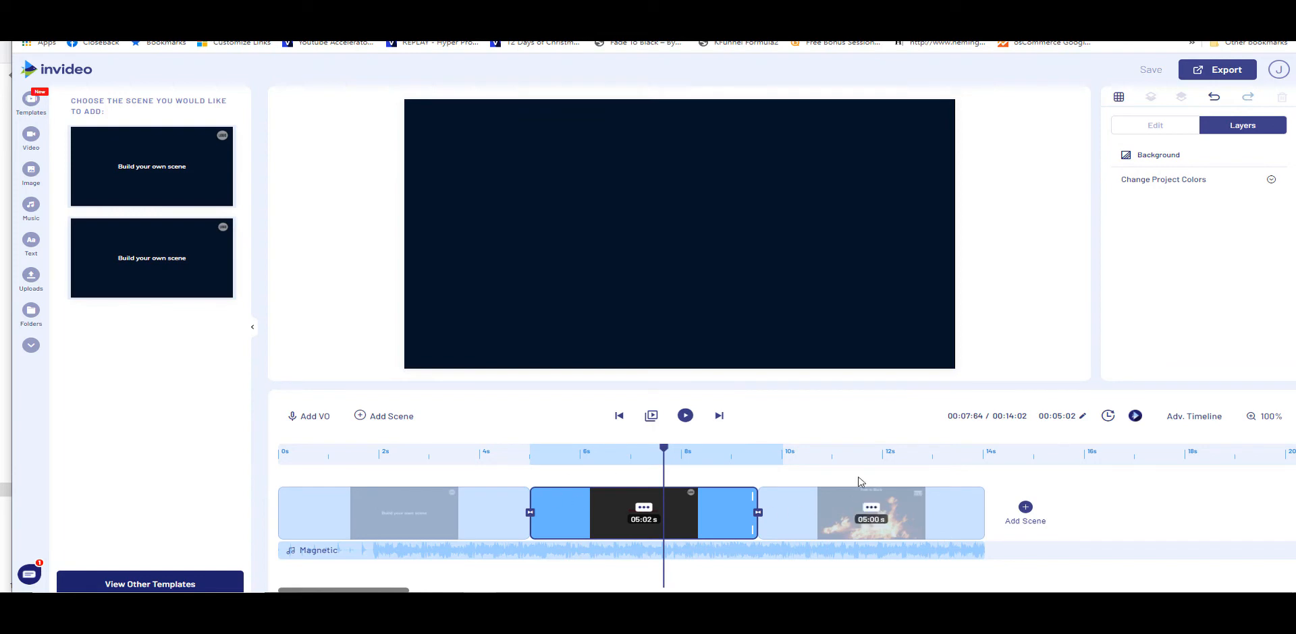
{"action": "left_click", "coordinate": [652, 417]}
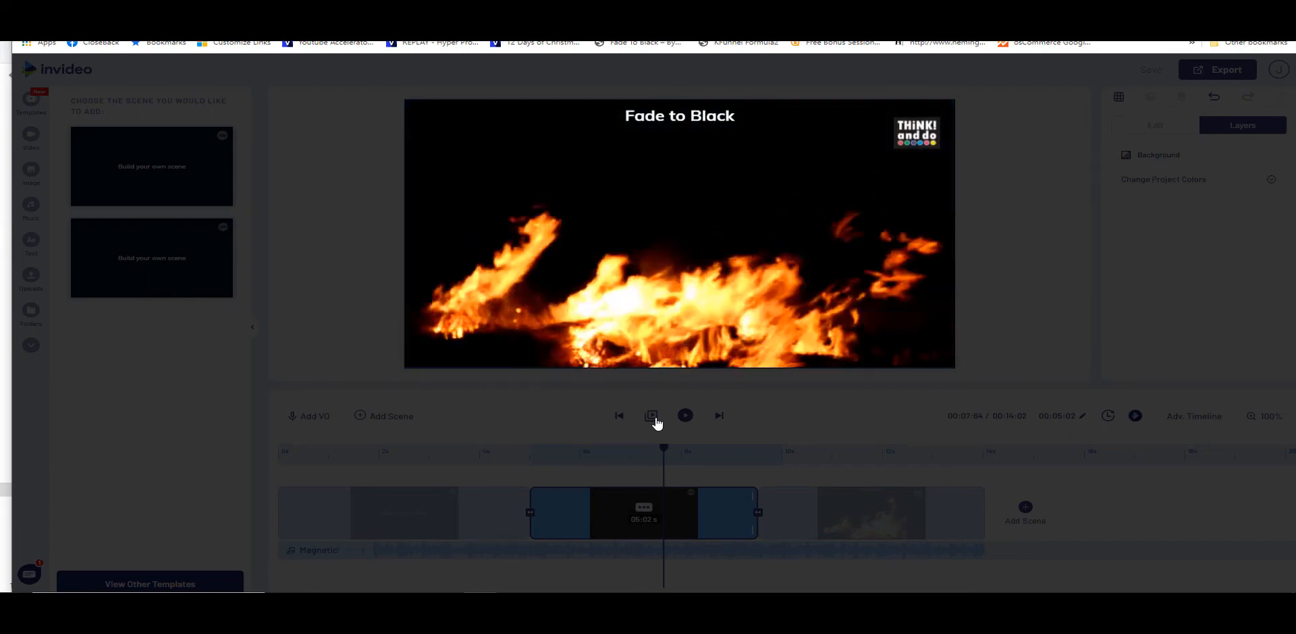
{"action": "left_click", "coordinate": [997, 334]}
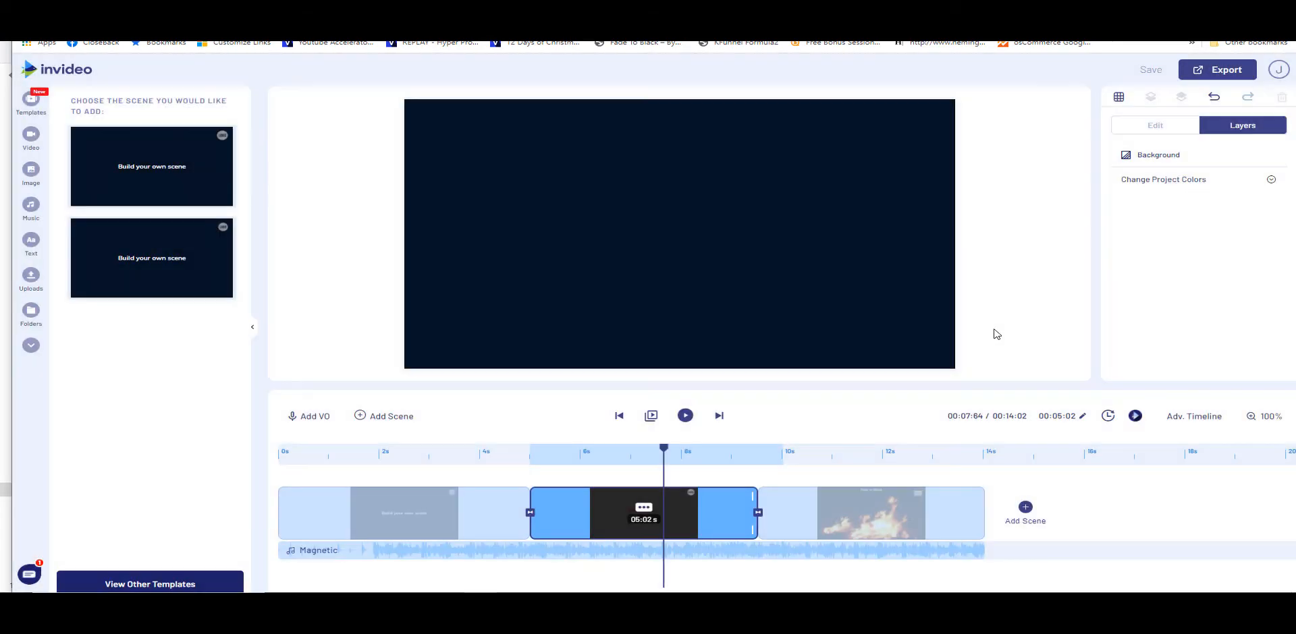